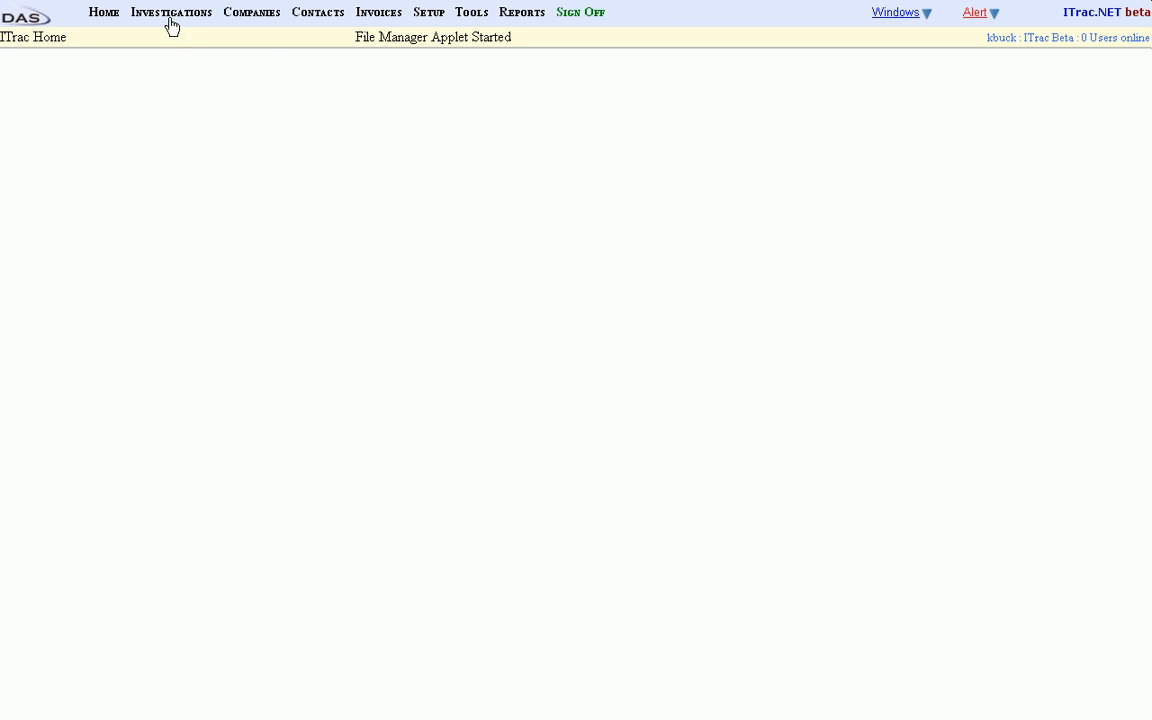
Start a new case entry with subject type Individual and enter the subject's full name.
mouse_move(165, 15)
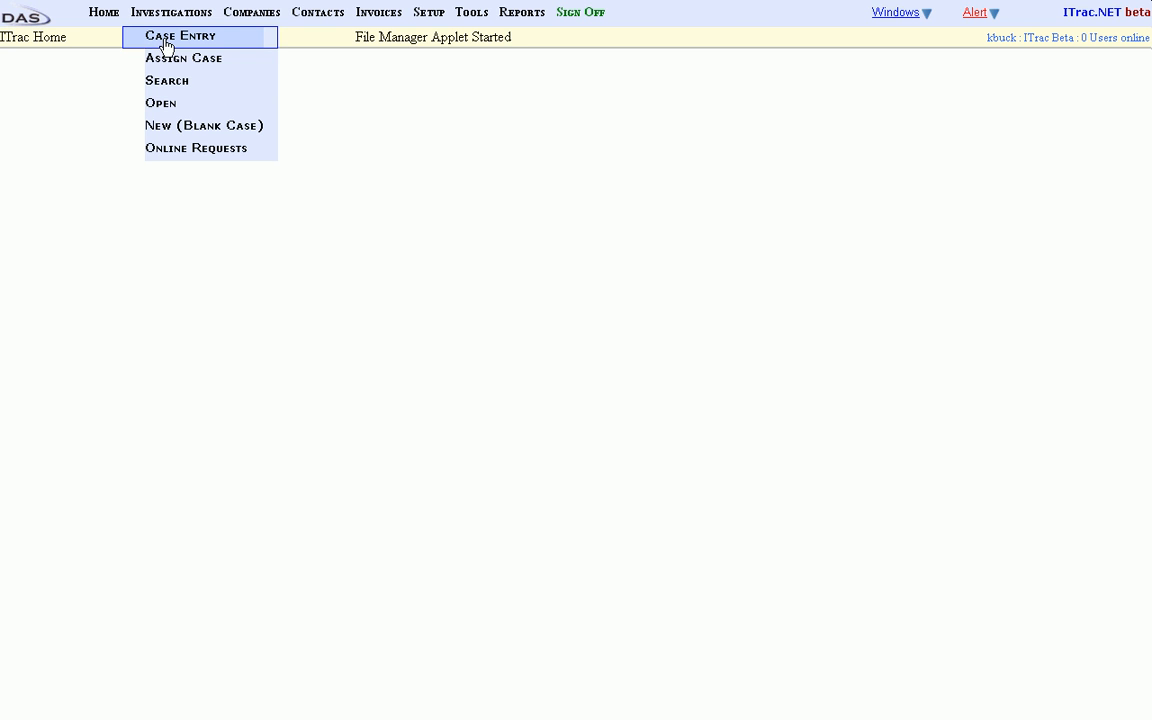
click(166, 40)
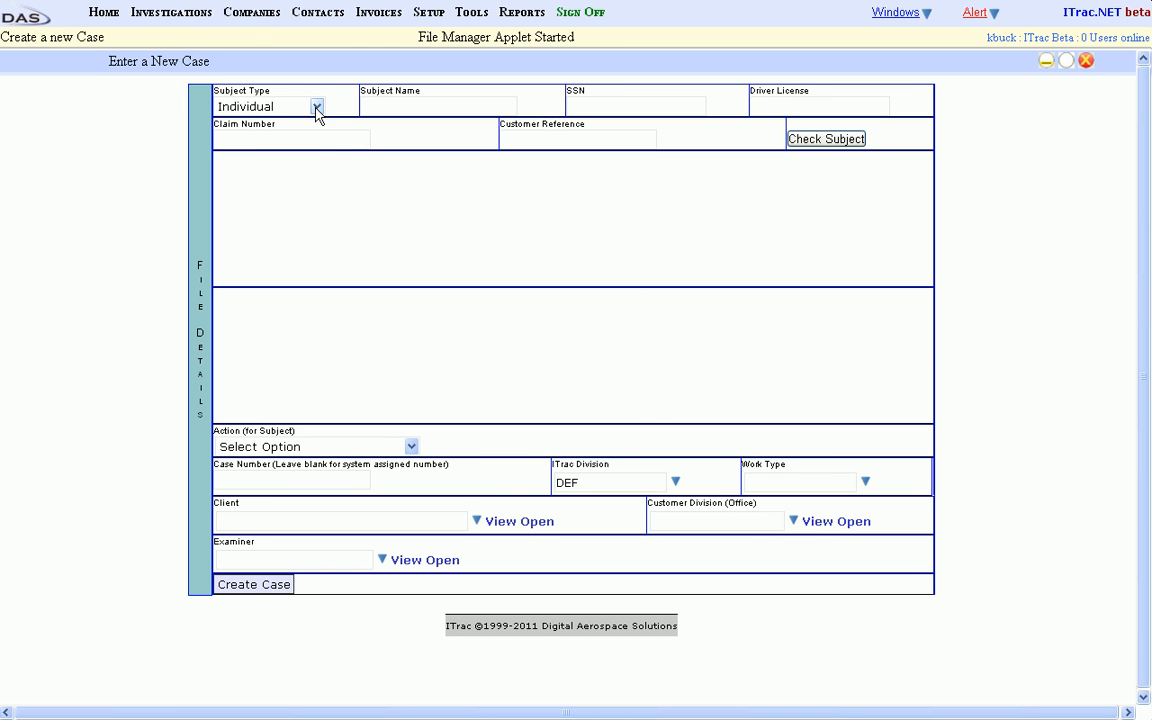
click(316, 107)
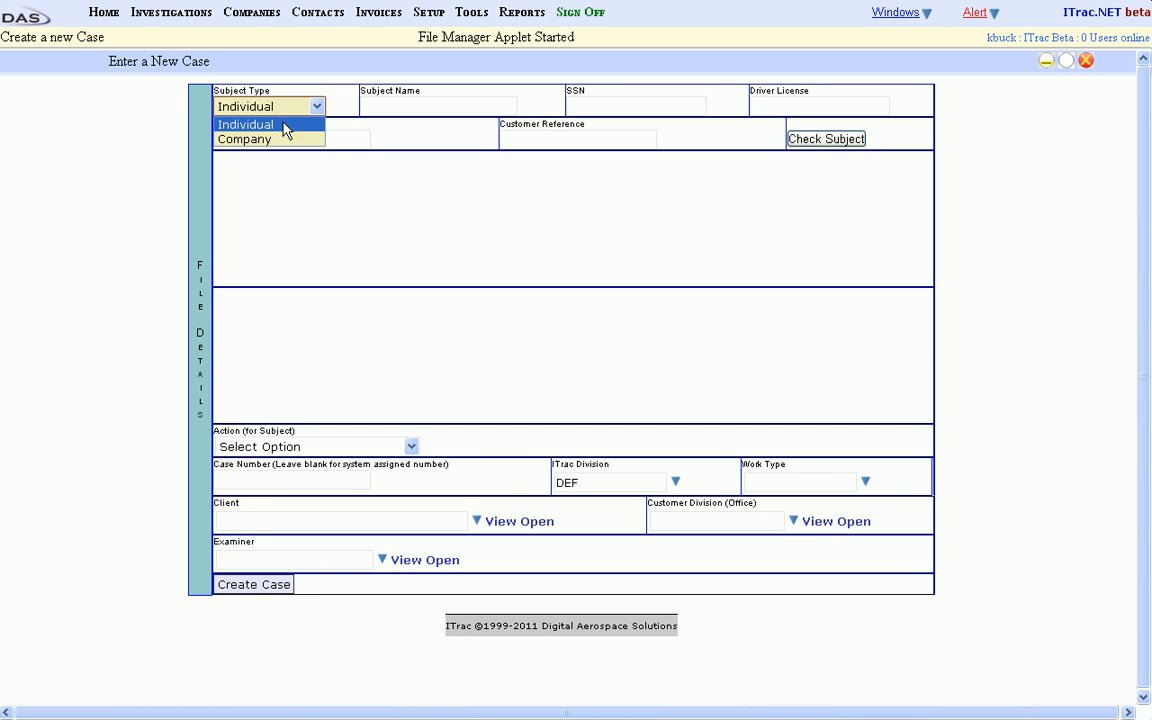
click(300, 124)
click(413, 107)
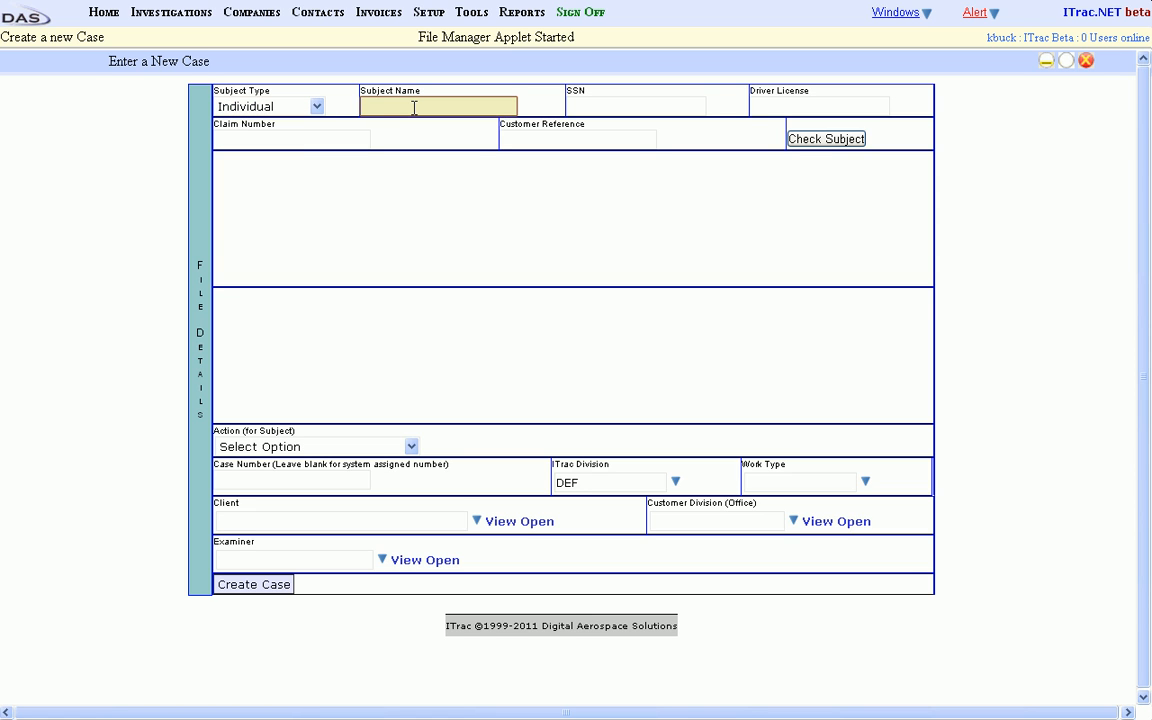
text(Joe Claimant)
key(Tab)
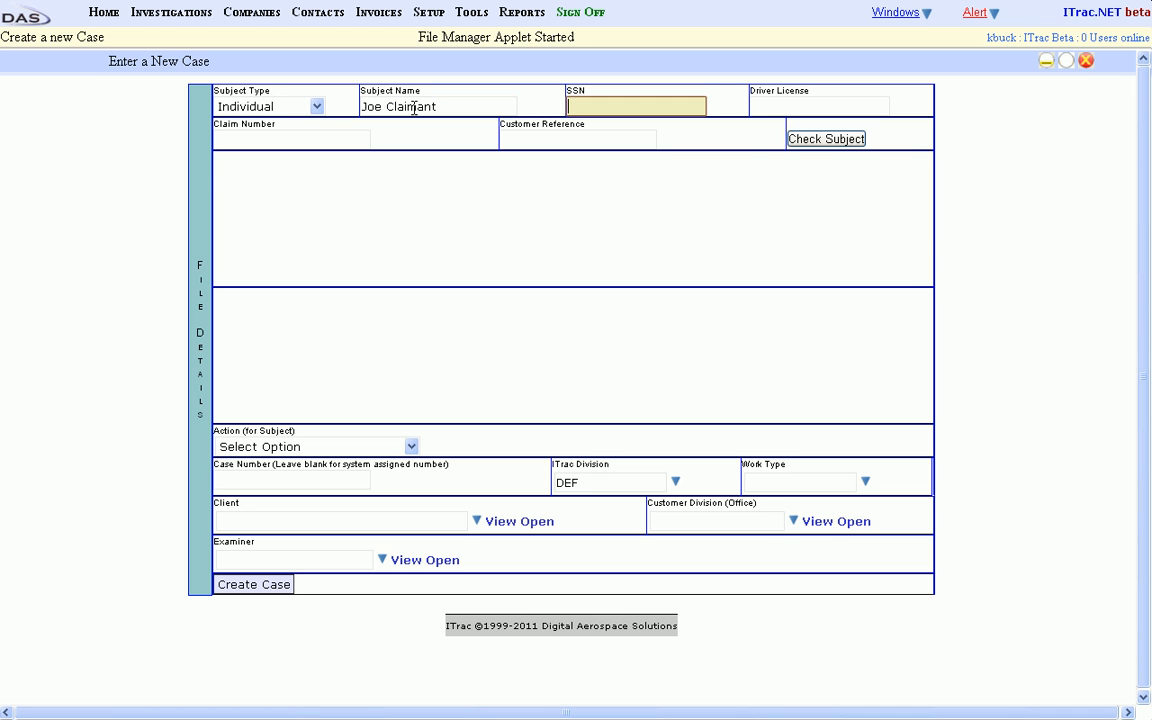
Enter the subject's SSN and the claim number for the new case.
key(Tab)
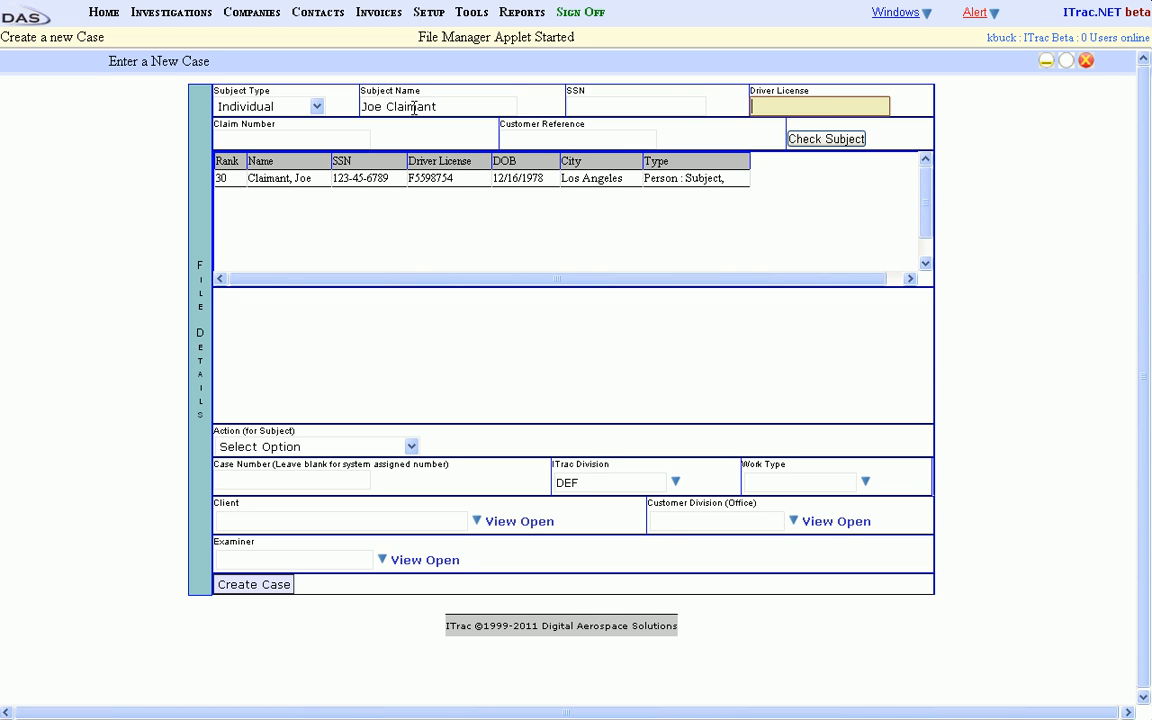
key(shift+Tab)
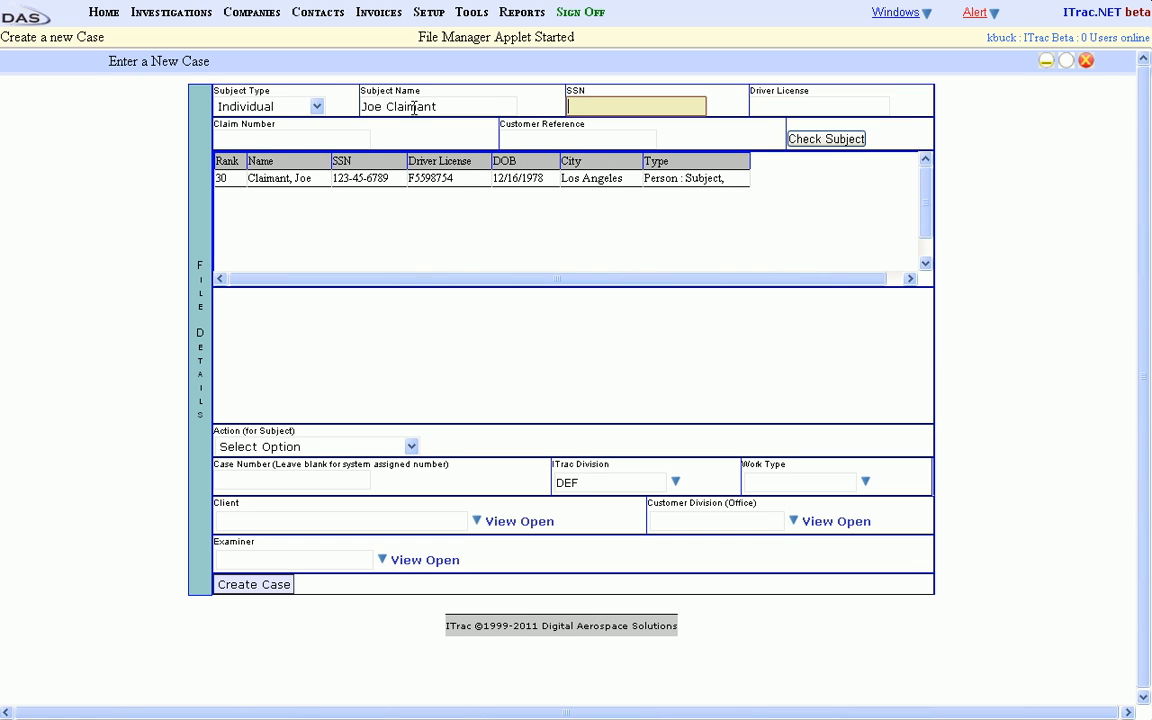
text(123456789)
key(Tab)
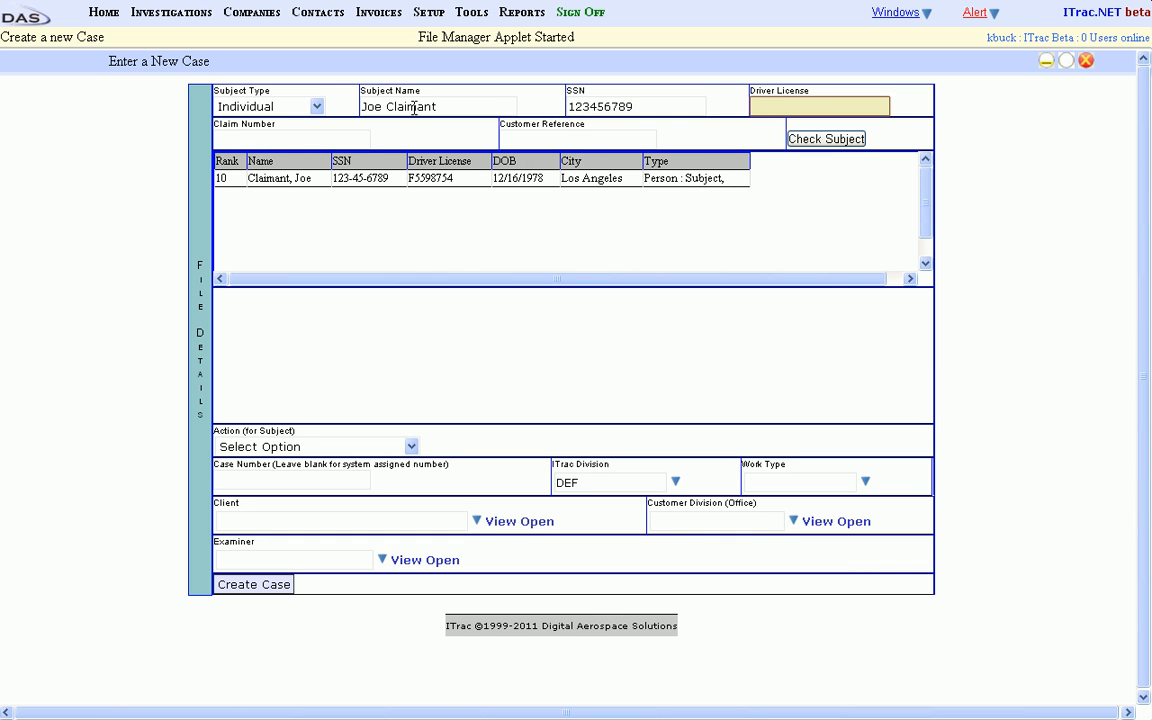
key(Tab)
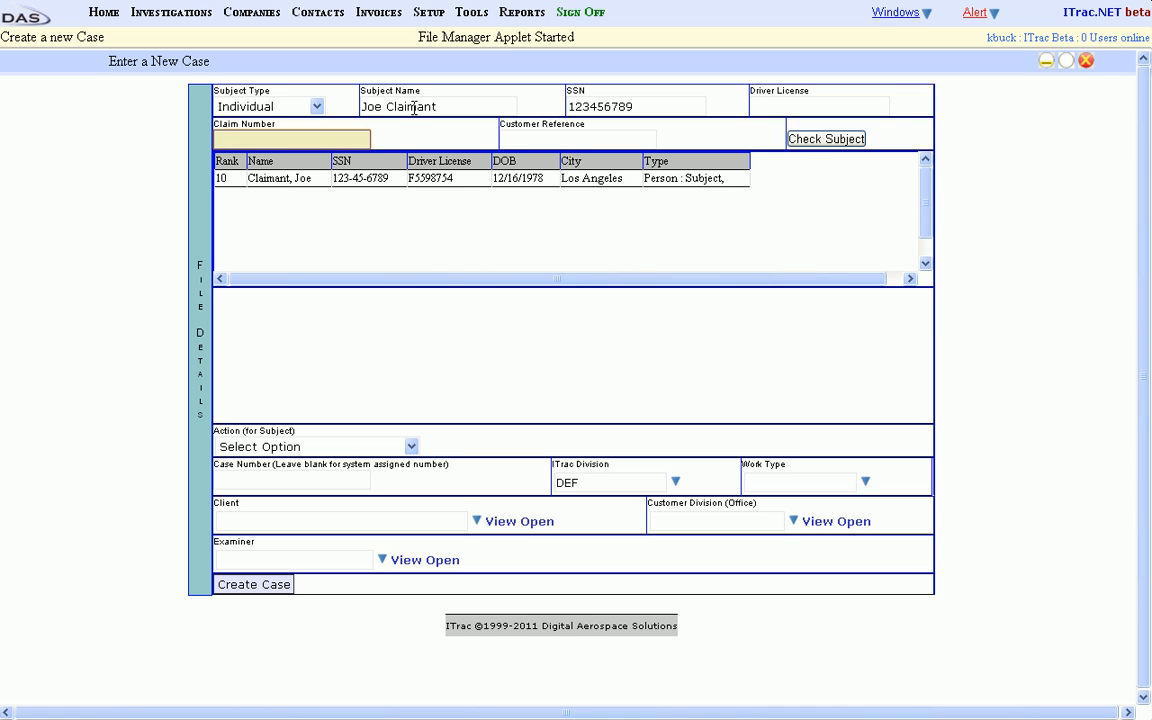
text(11)
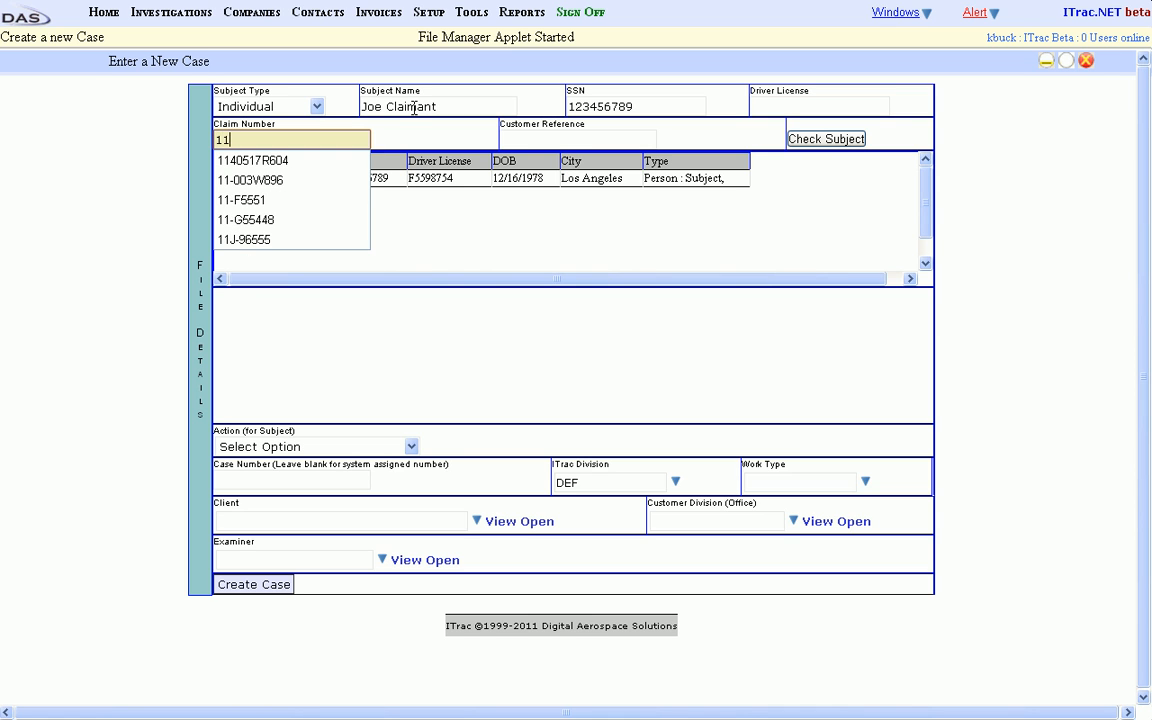
text(-123456)
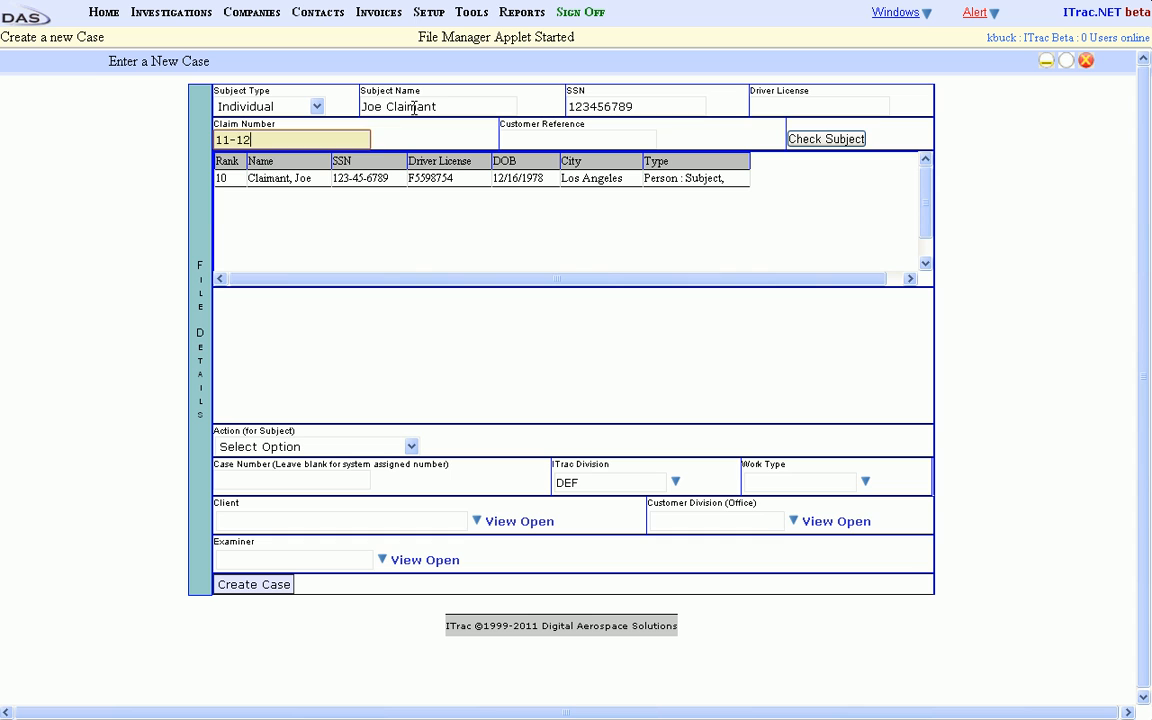
key(Tab)
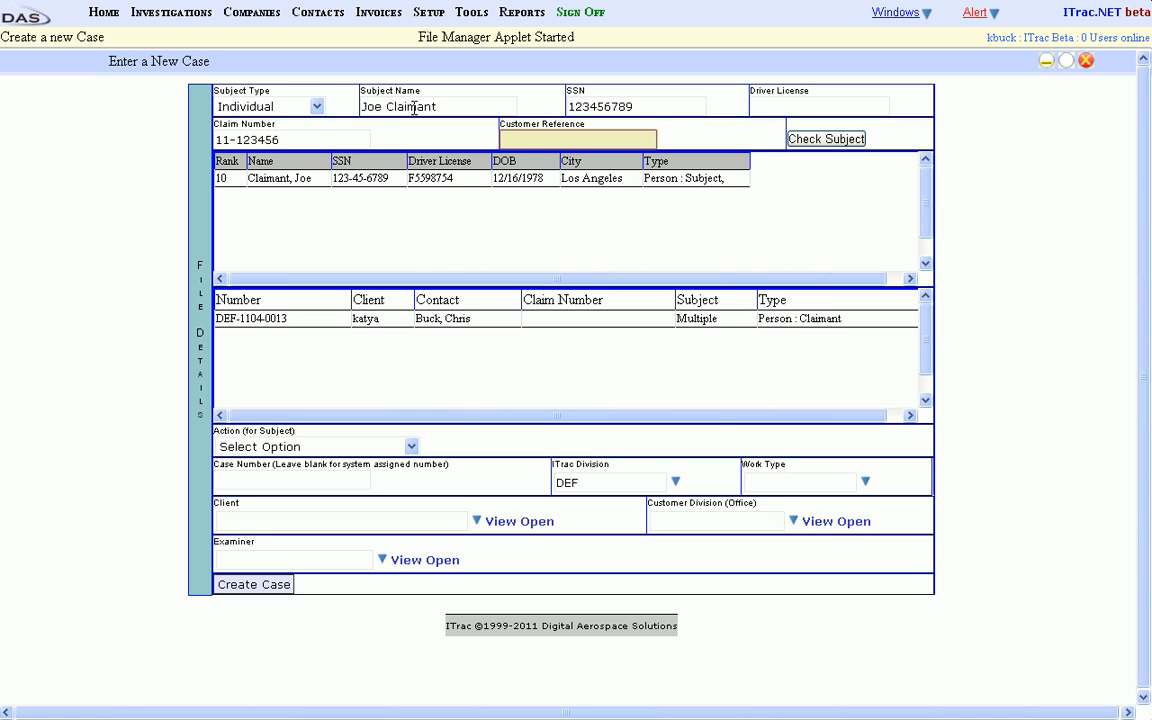
Choose the matching person record as the case's existing subject.
click(363, 186)
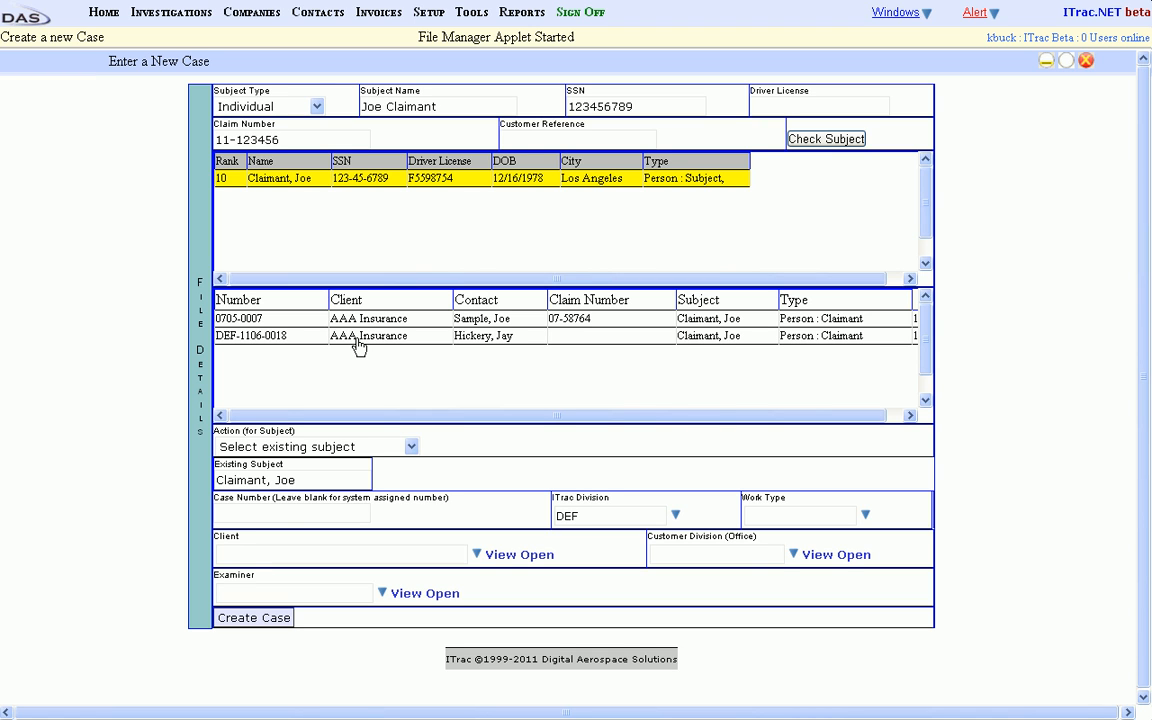
click(412, 447)
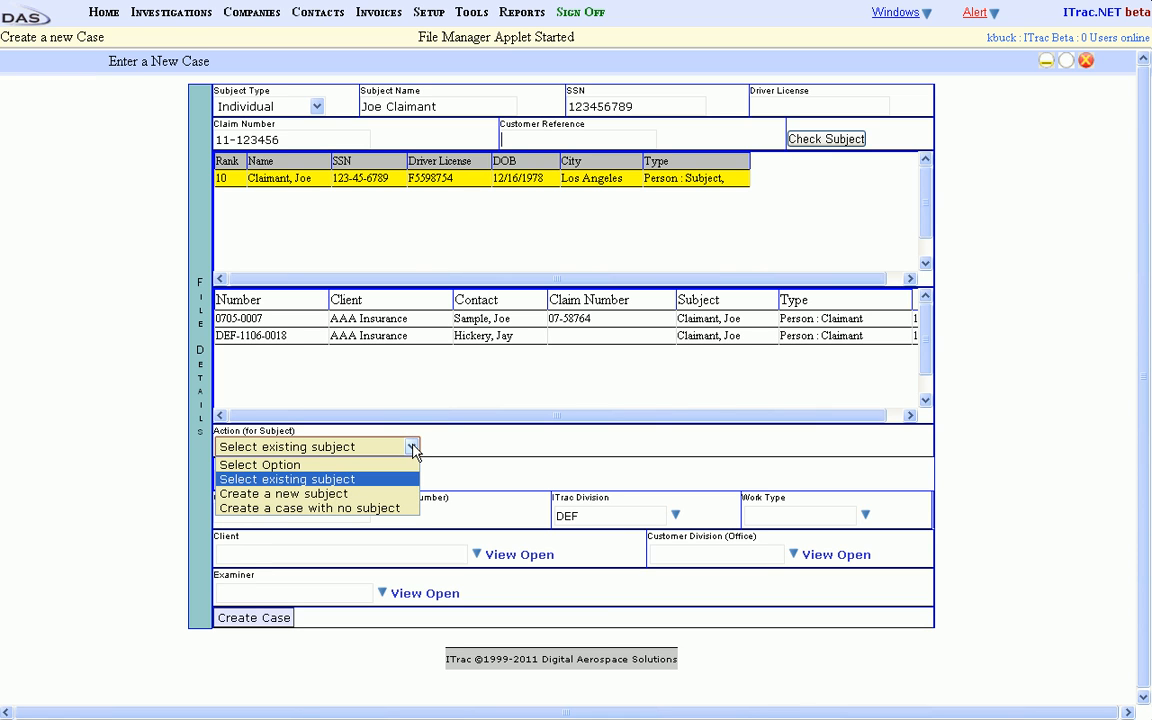
click(349, 480)
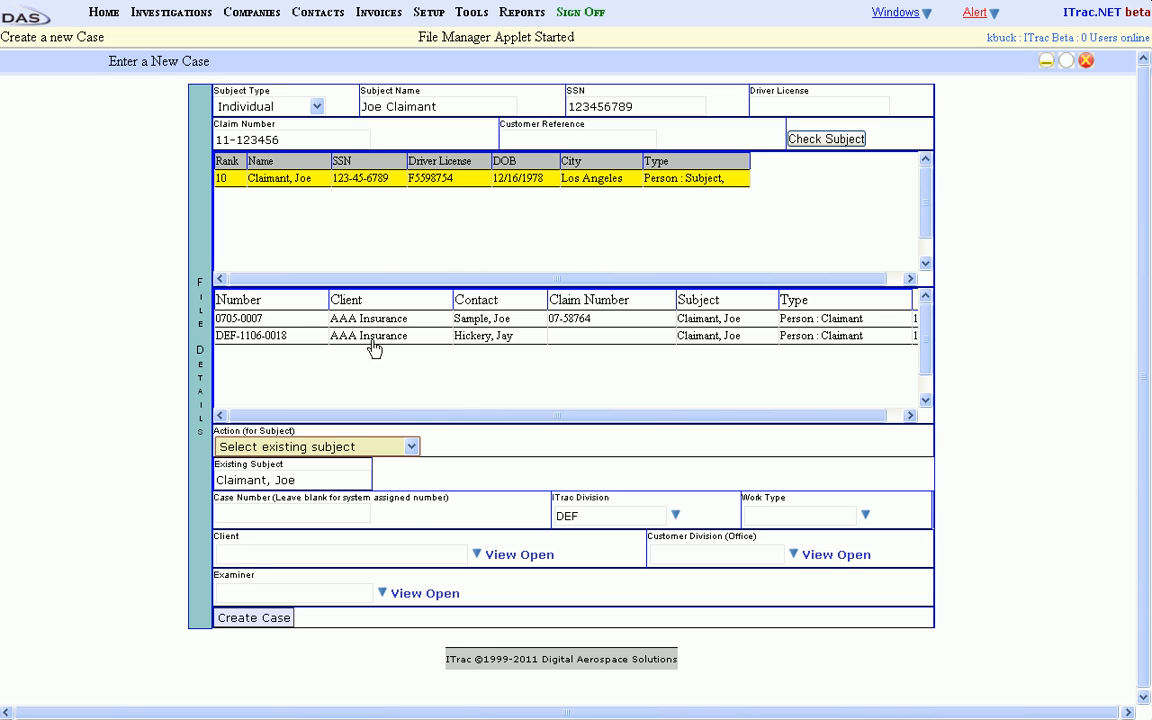
Set the action for the subject to Create a new subject, keeping the prefilled first and last names.
click(411, 447)
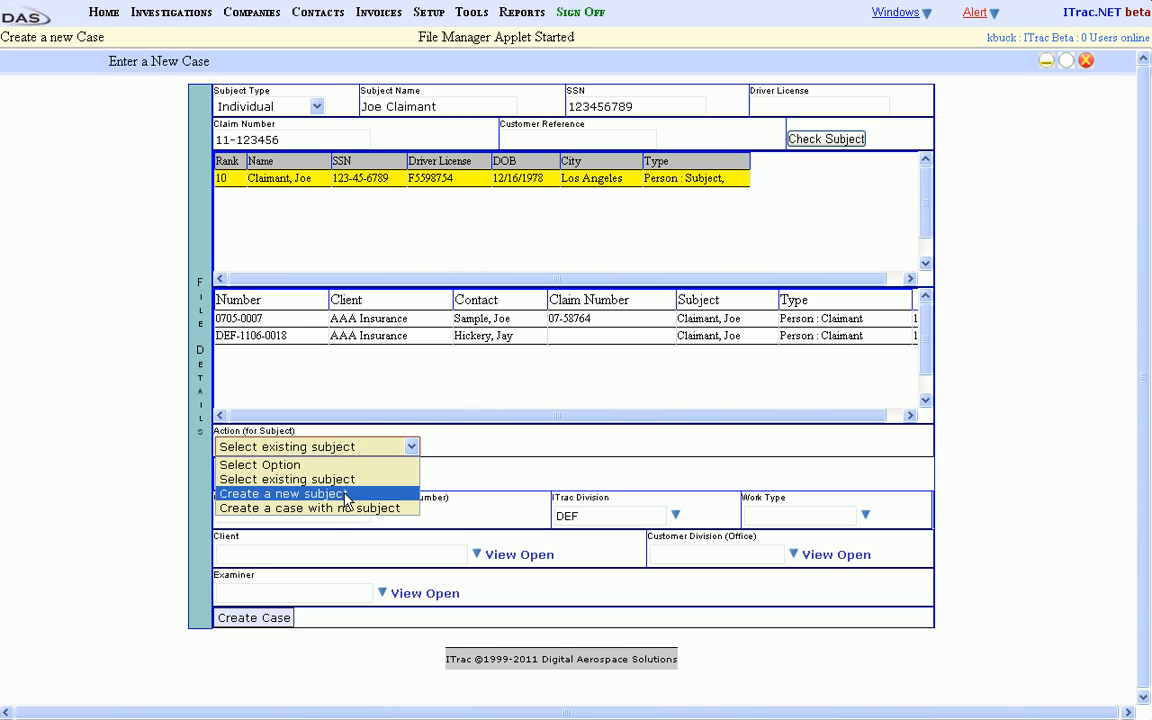
click(321, 493)
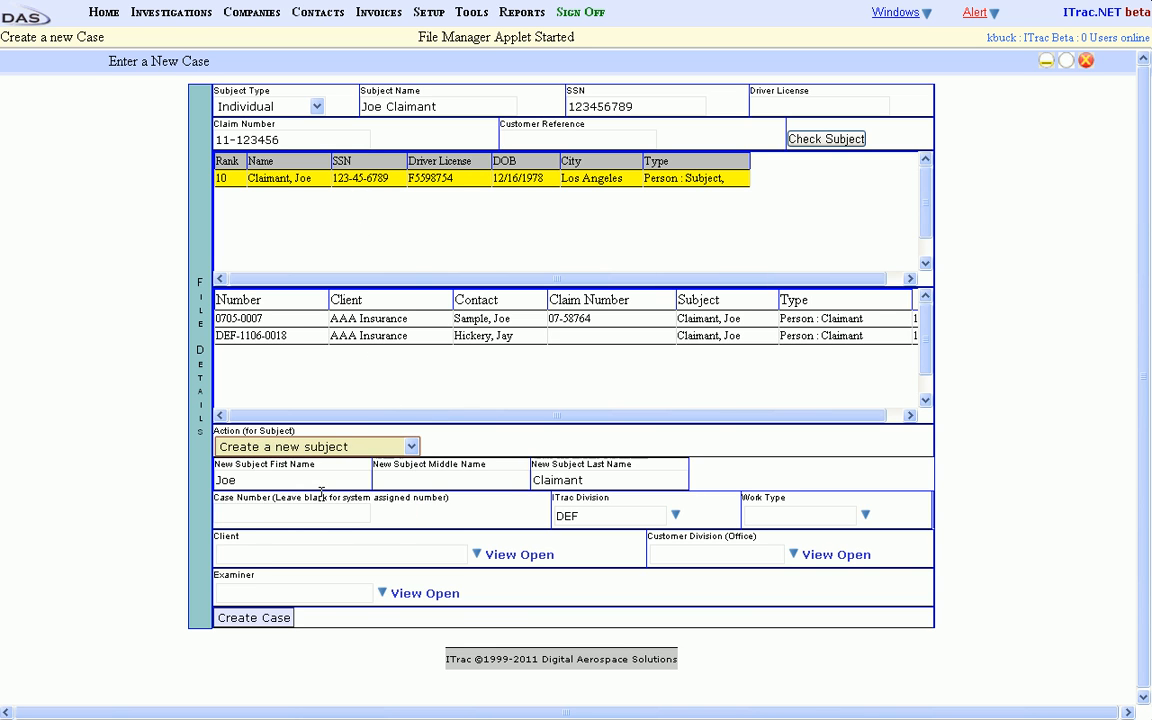
click(270, 480)
click(406, 480)
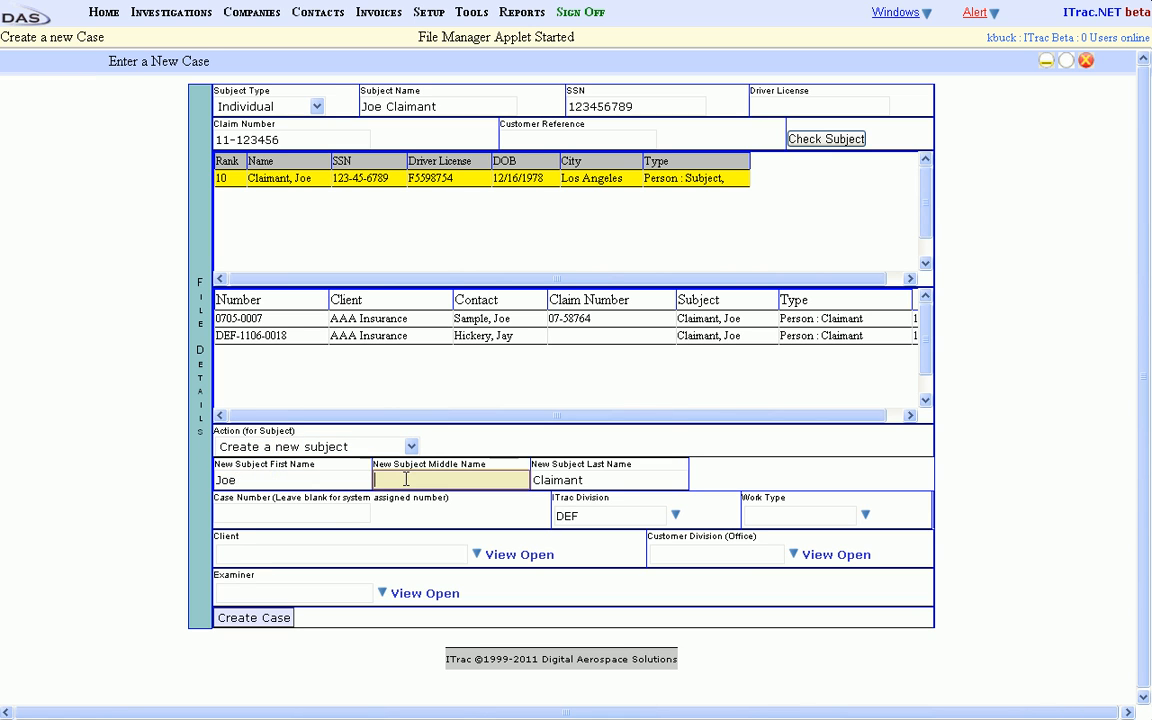
click(605, 480)
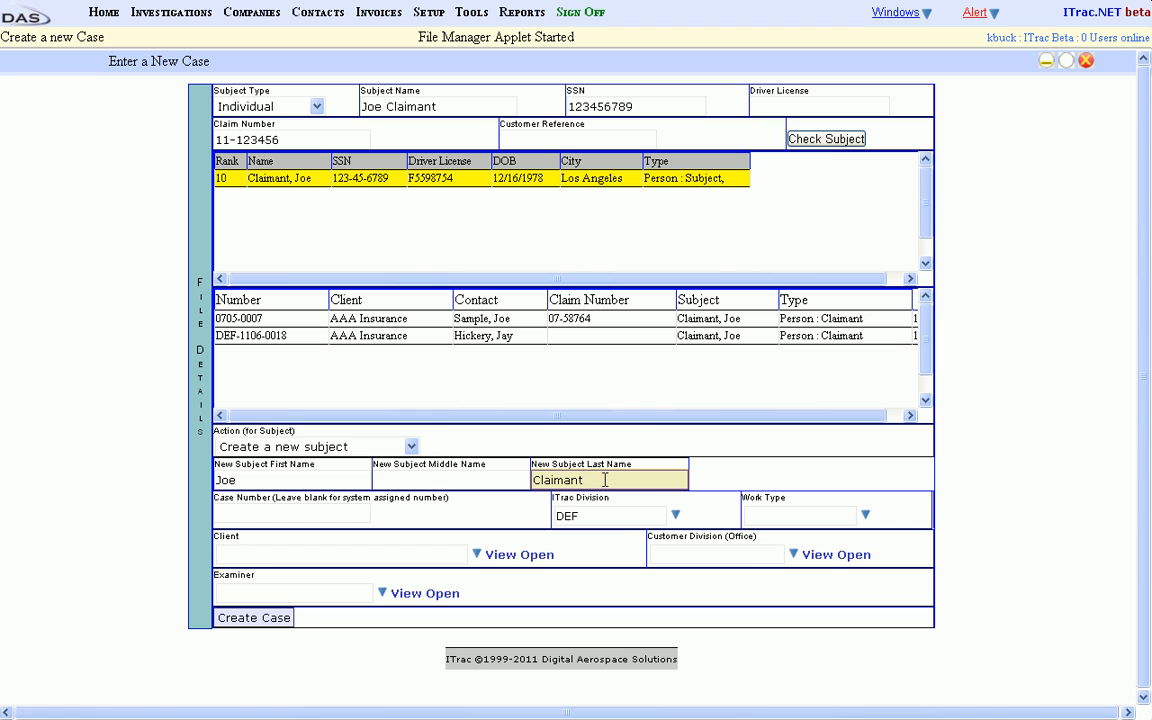
click(406, 522)
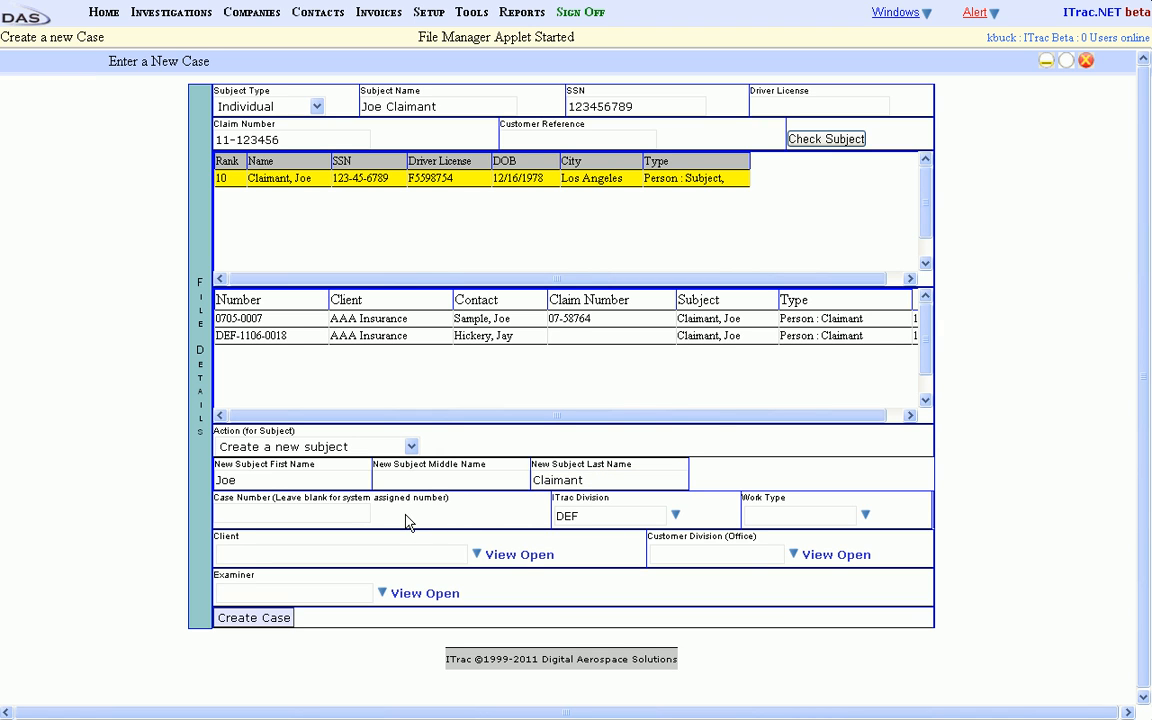
Set the work type to Statement, leaving the case number blank for system assignment.
click(274, 514)
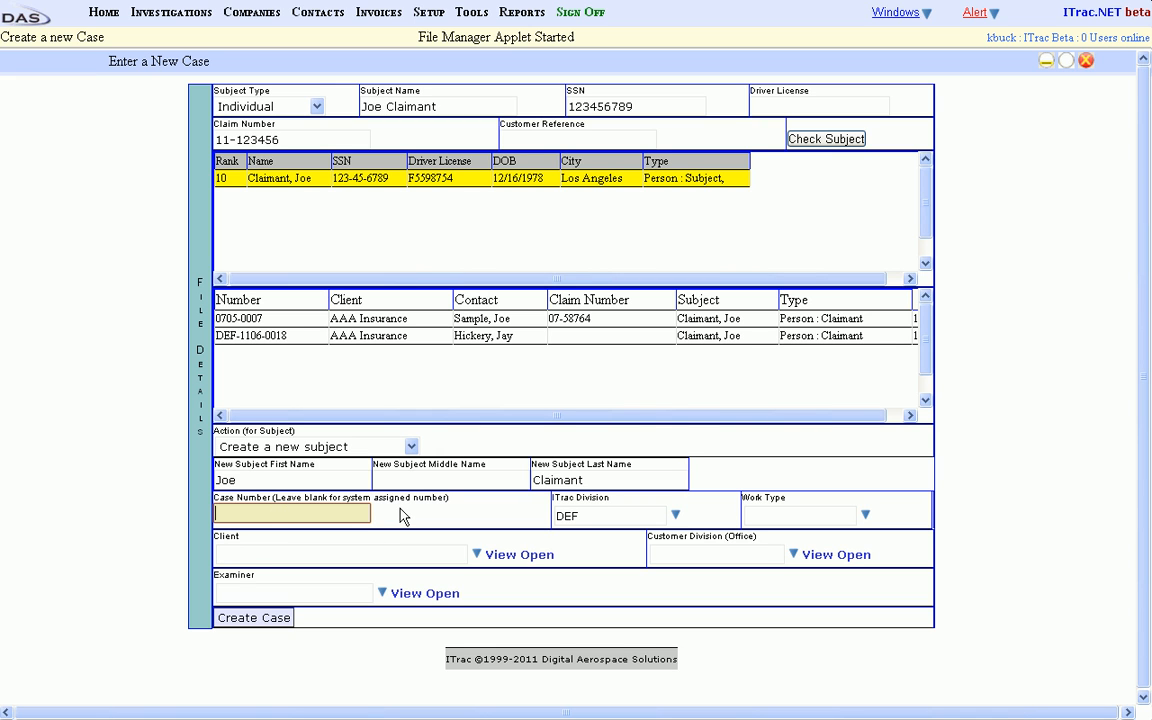
click(645, 515)
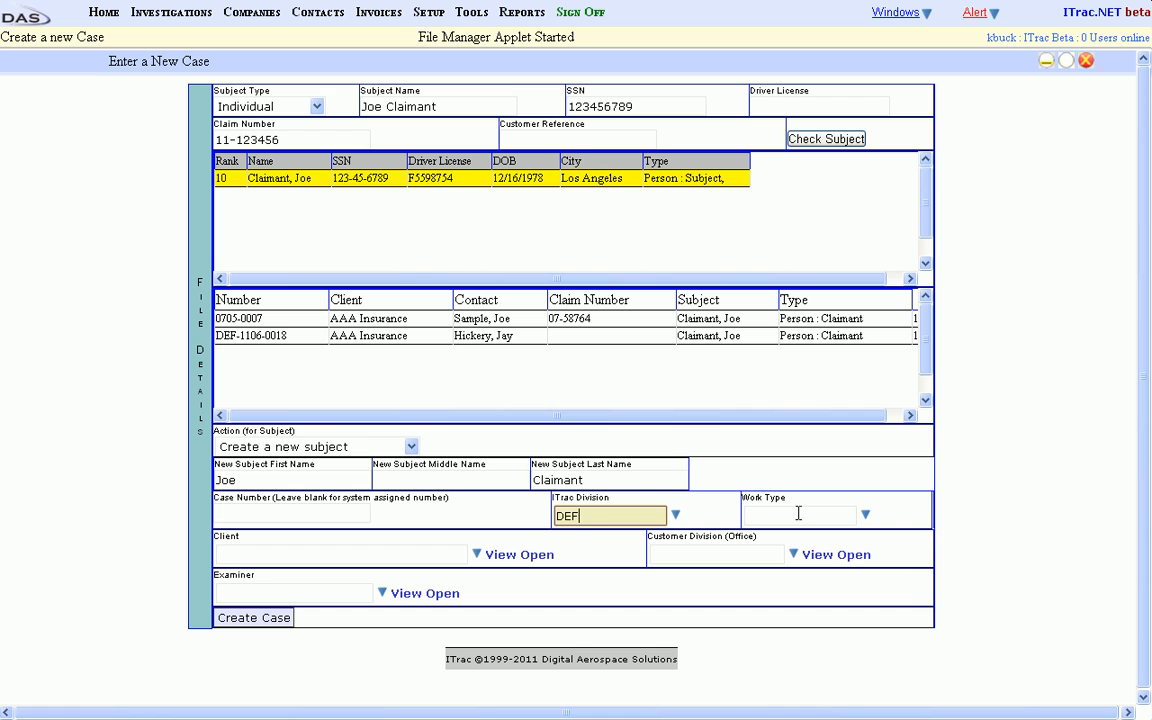
click(866, 517)
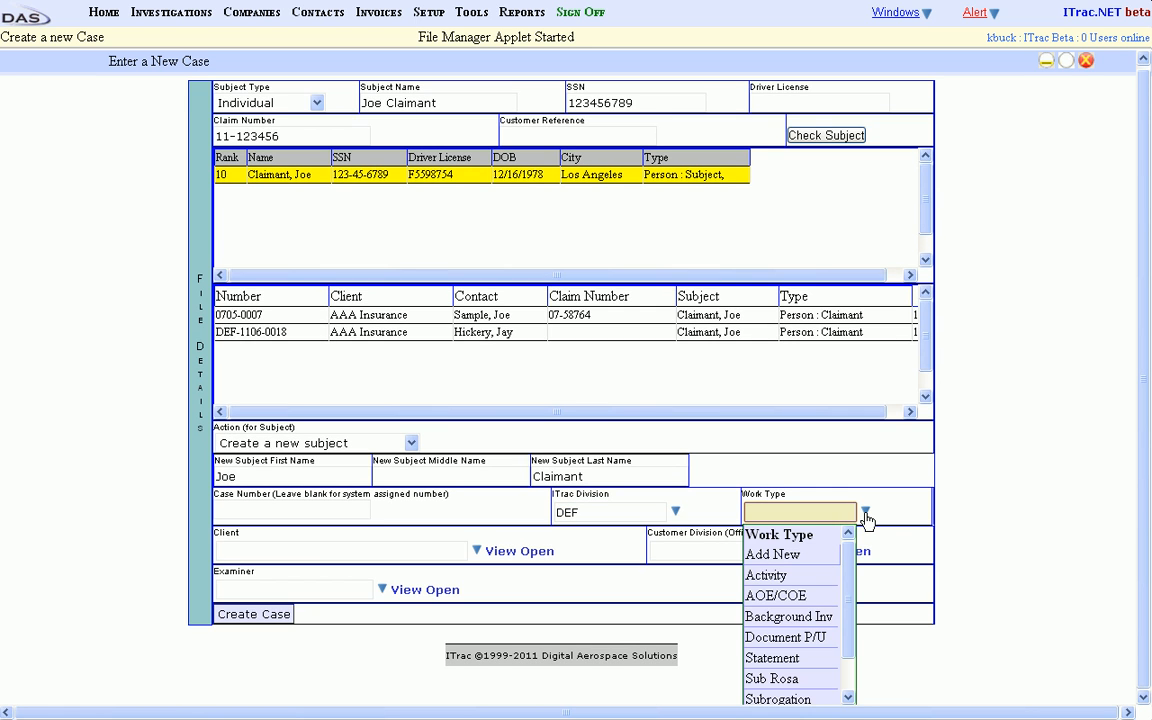
click(782, 661)
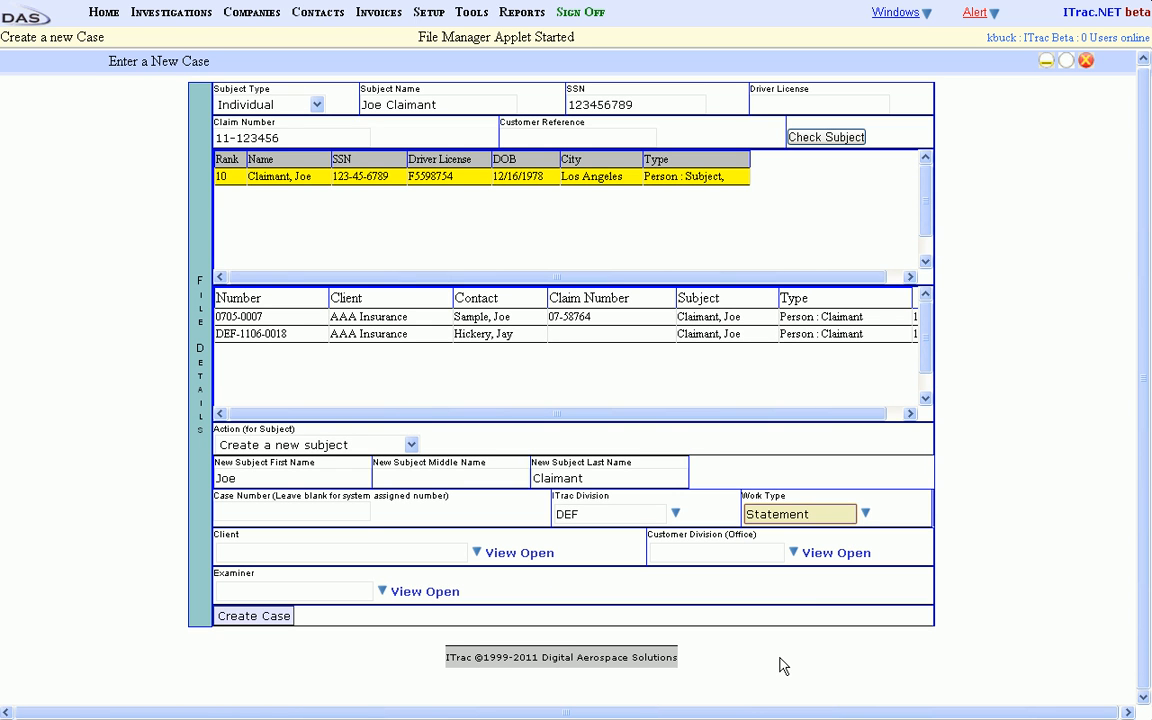
Assign AAA Insurance as the client and its CA division in Los Angeles as the customer office.
click(311, 551)
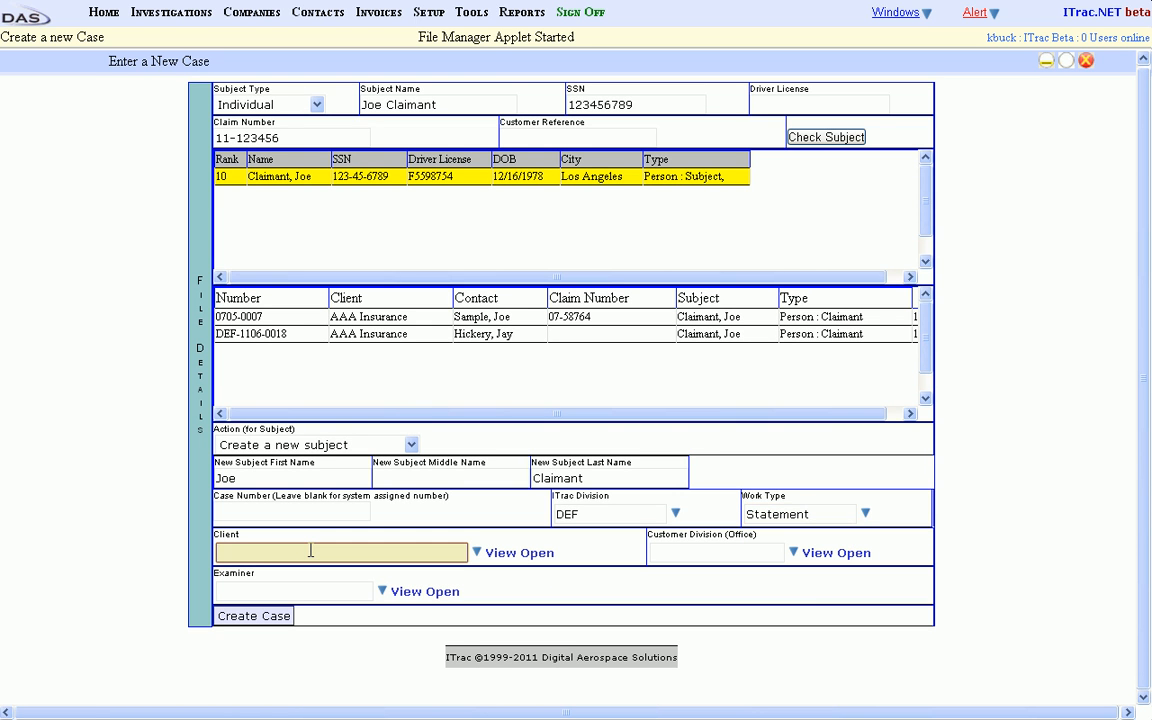
text(AAA Insurance)
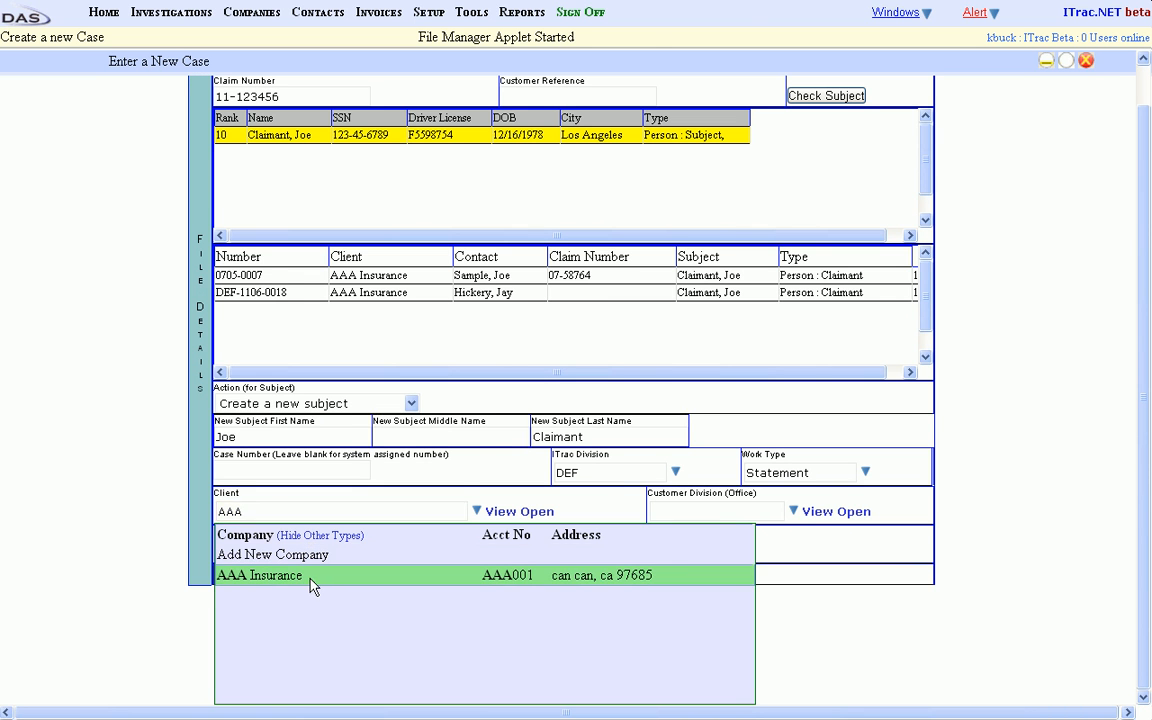
click(311, 578)
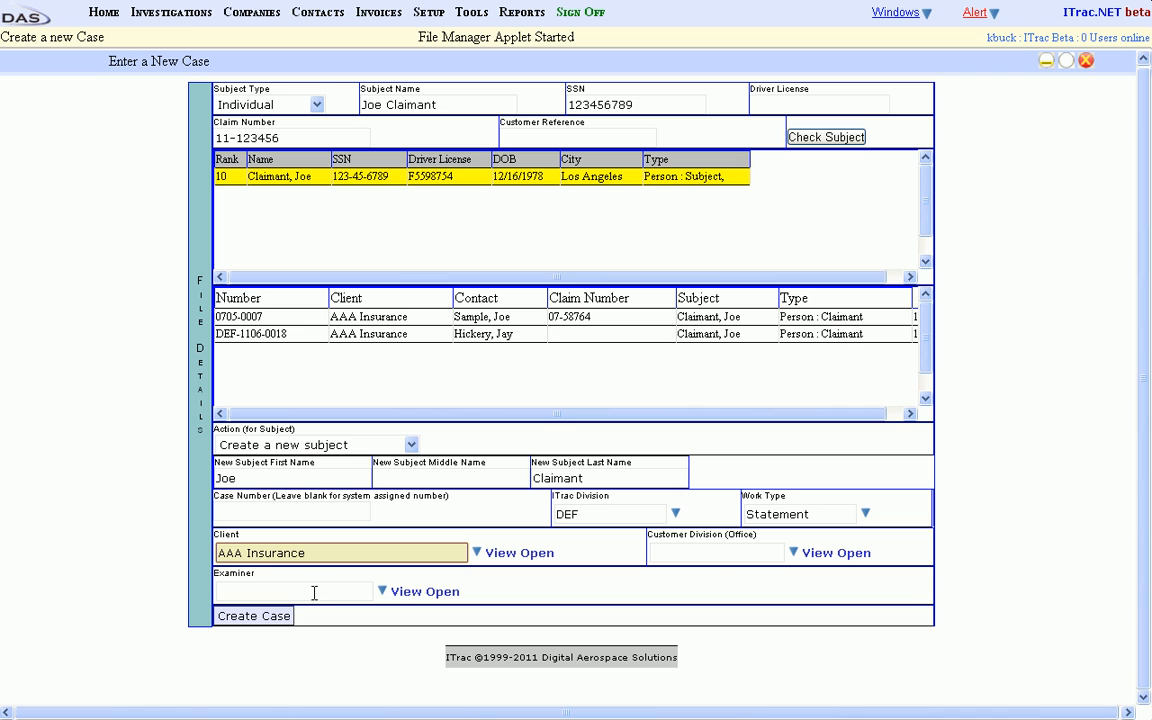
click(718, 555)
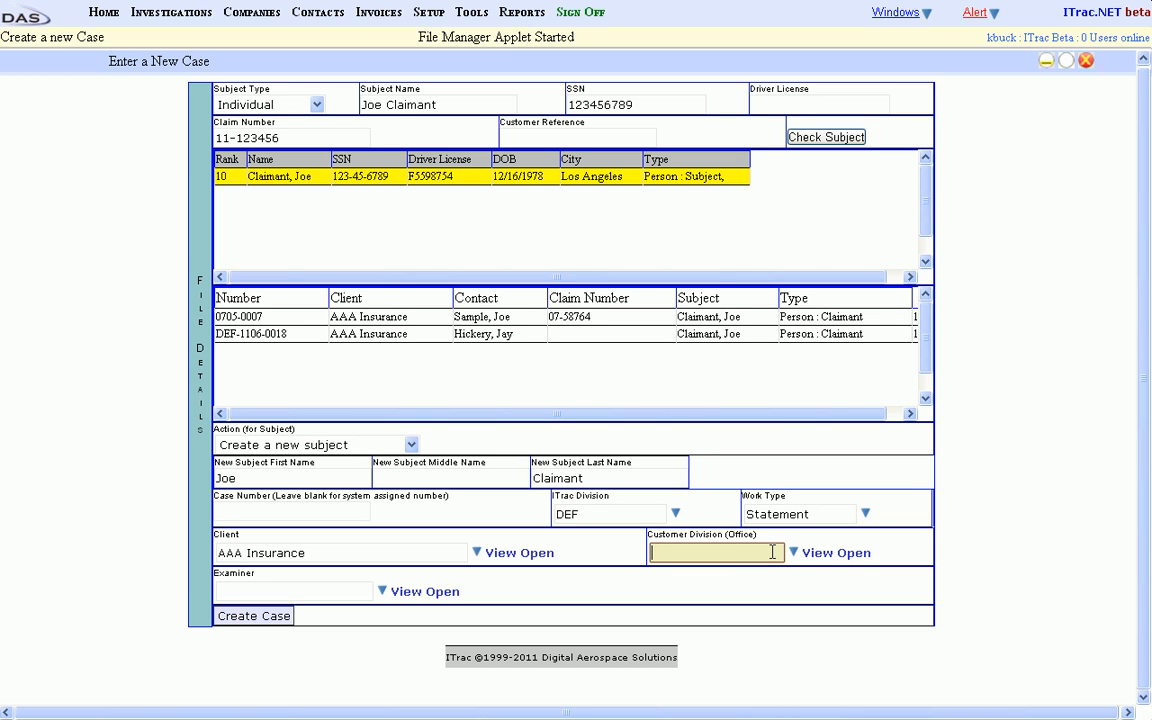
text(Los)
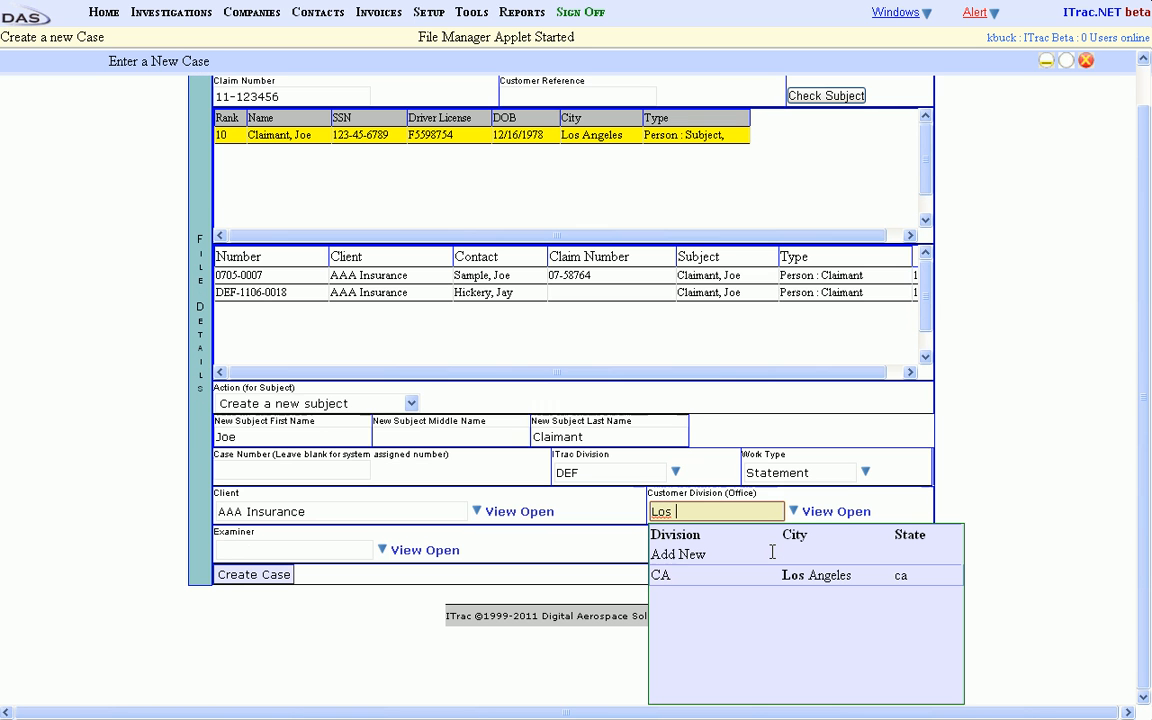
click(724, 585)
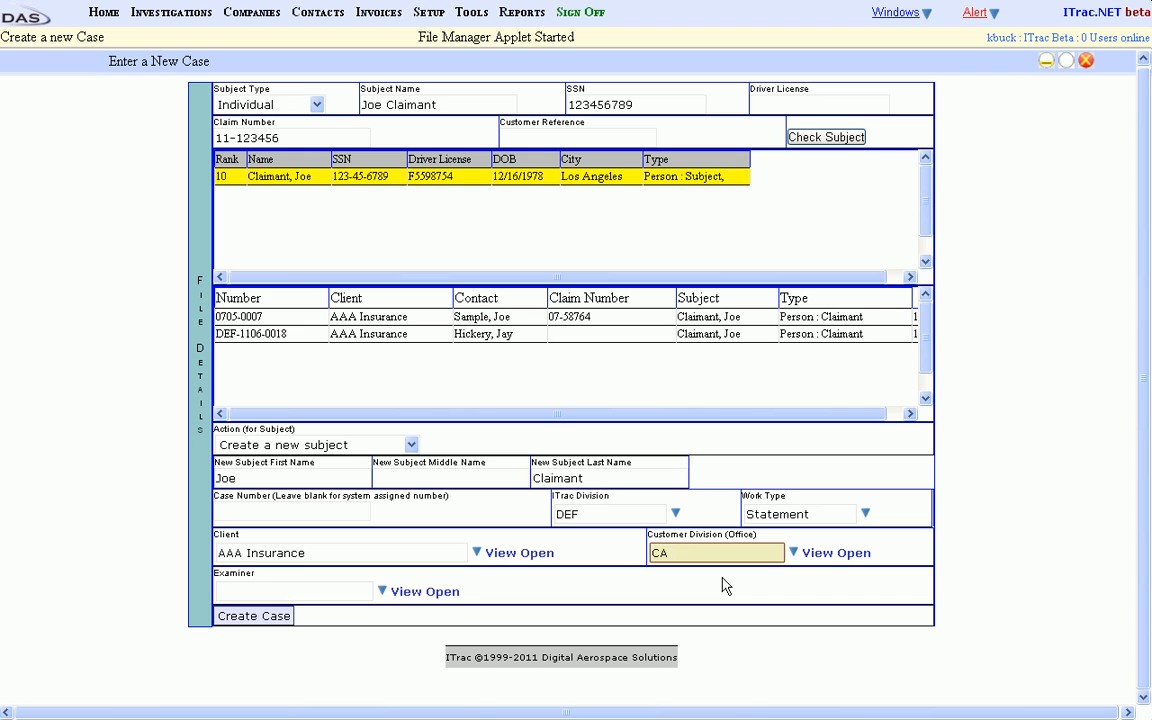
Select the AAA Insurance contact as the examiner and create the case.
click(262, 591)
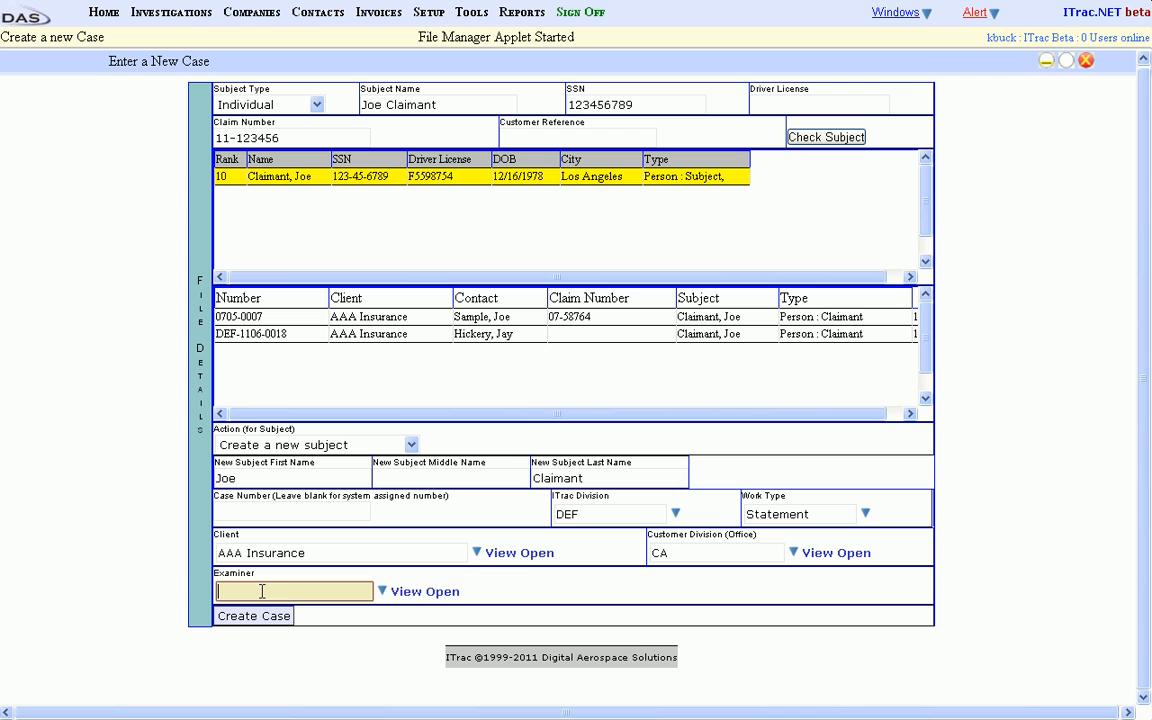
click(382, 597)
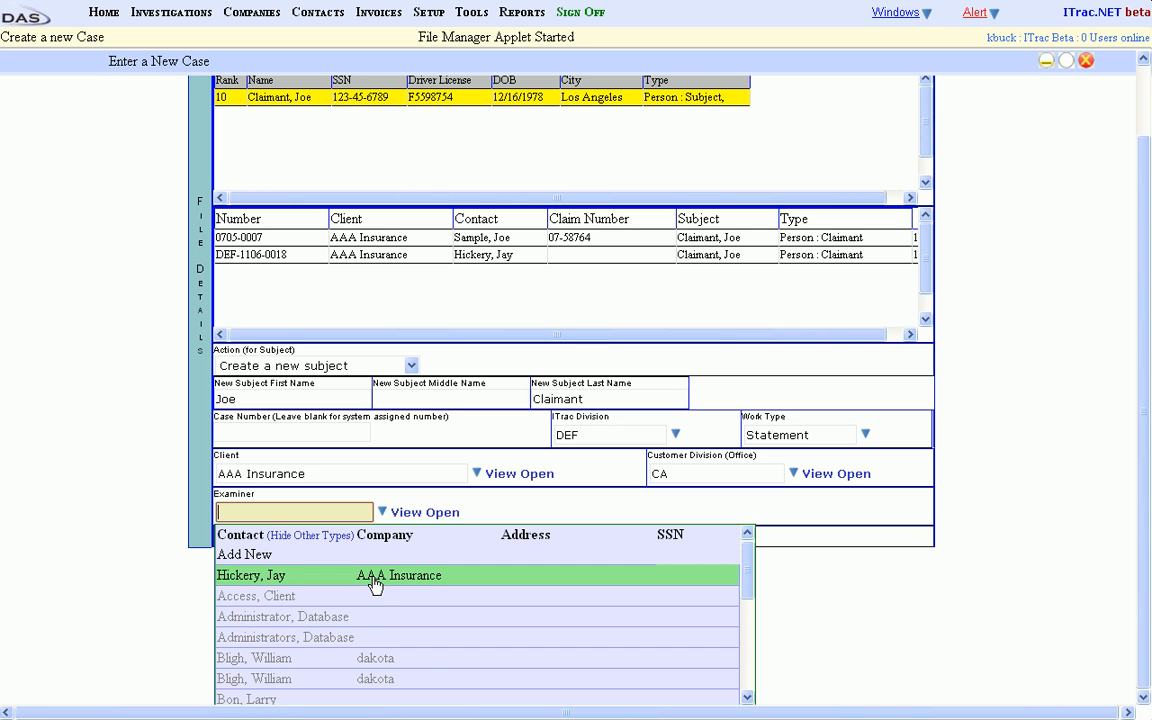
click(374, 585)
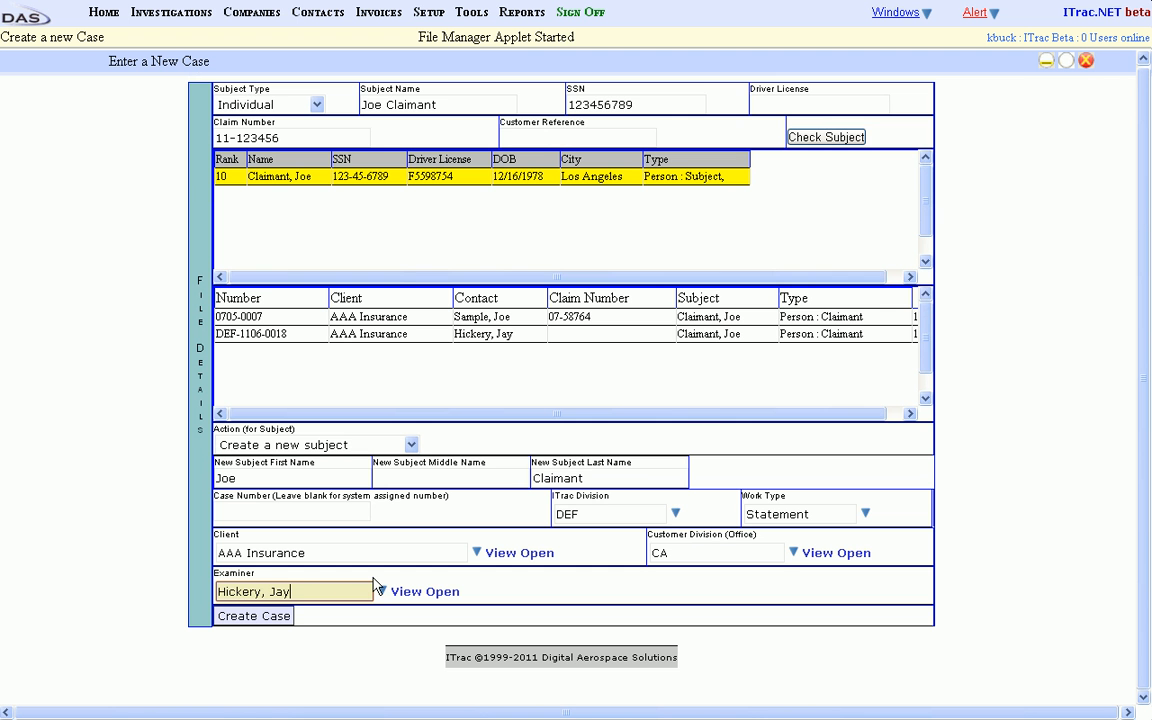
click(251, 618)
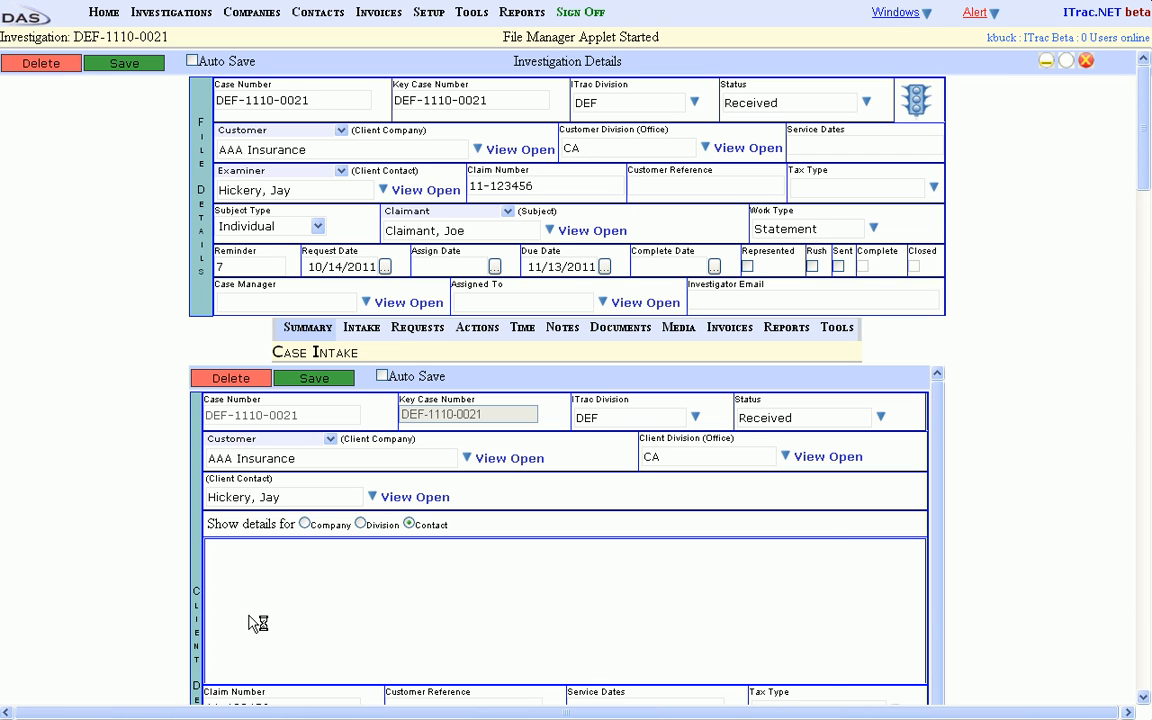
click(334, 101)
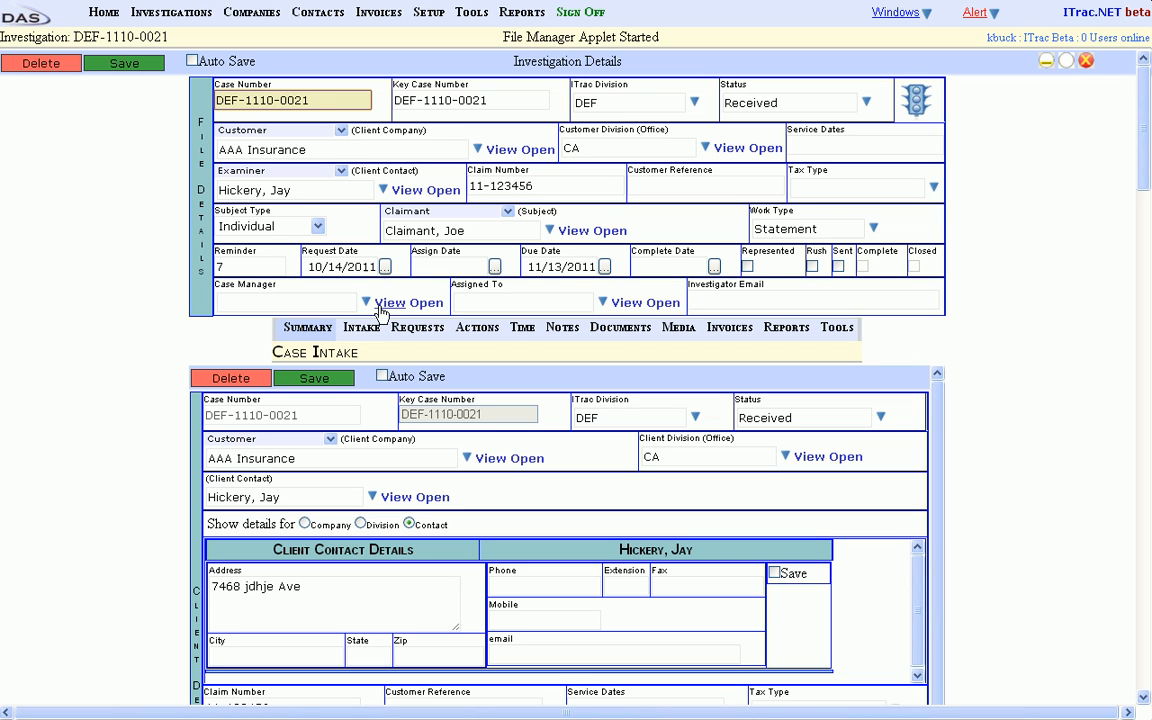
Show the client's company details, its division details and the contact details in turn in the case intake.
click(355, 416)
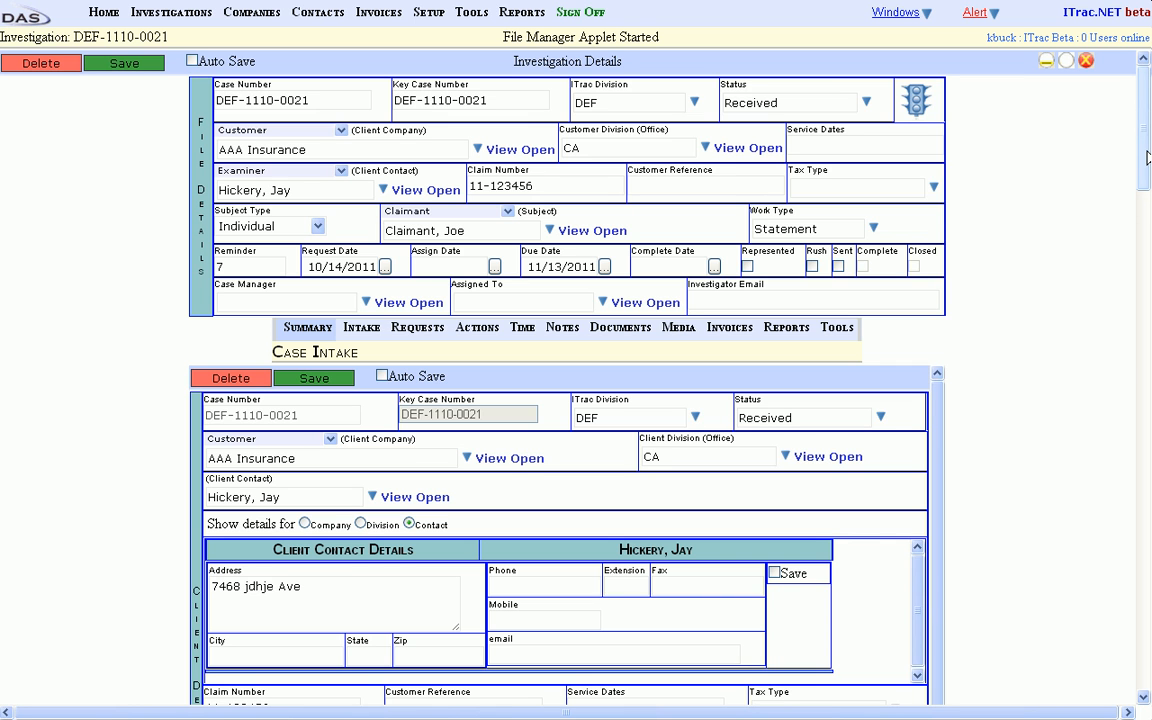
drag(1147, 152, 1148, 203)
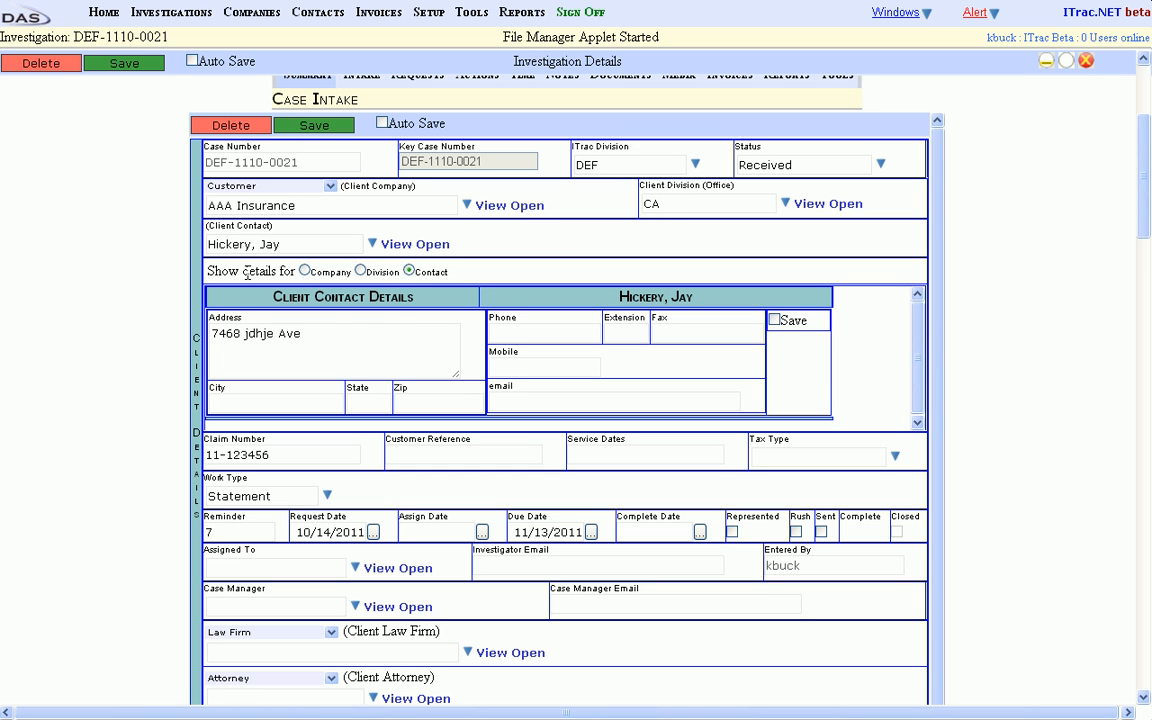
click(305, 271)
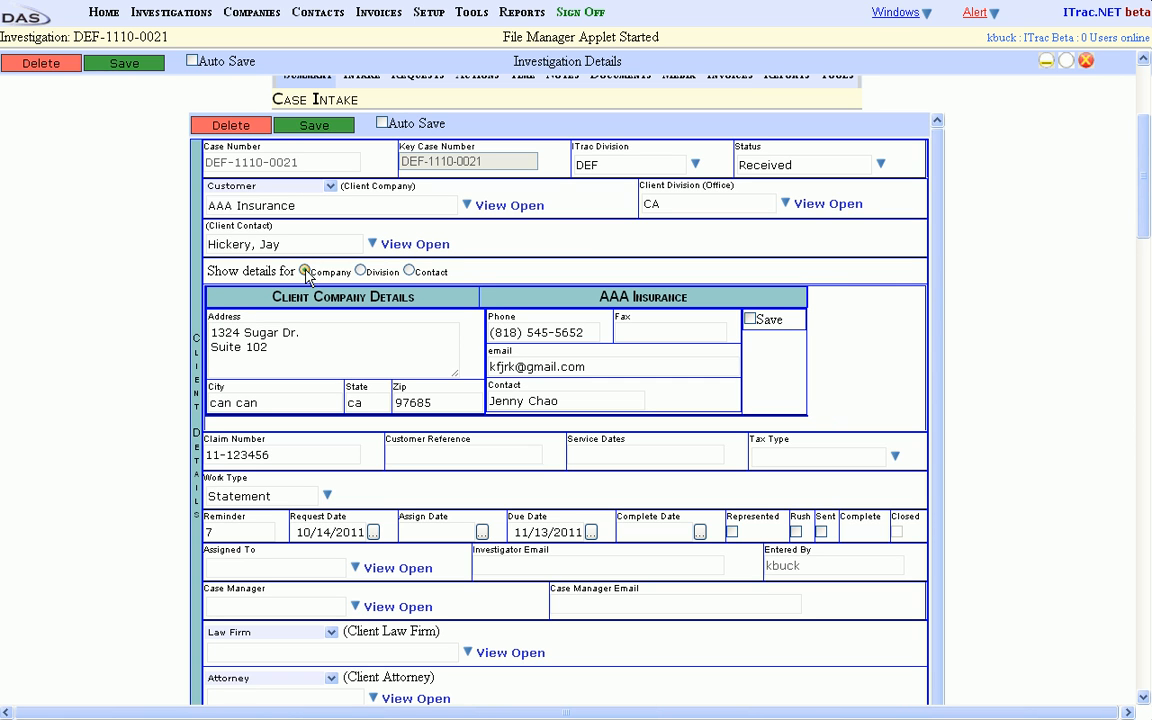
click(361, 271)
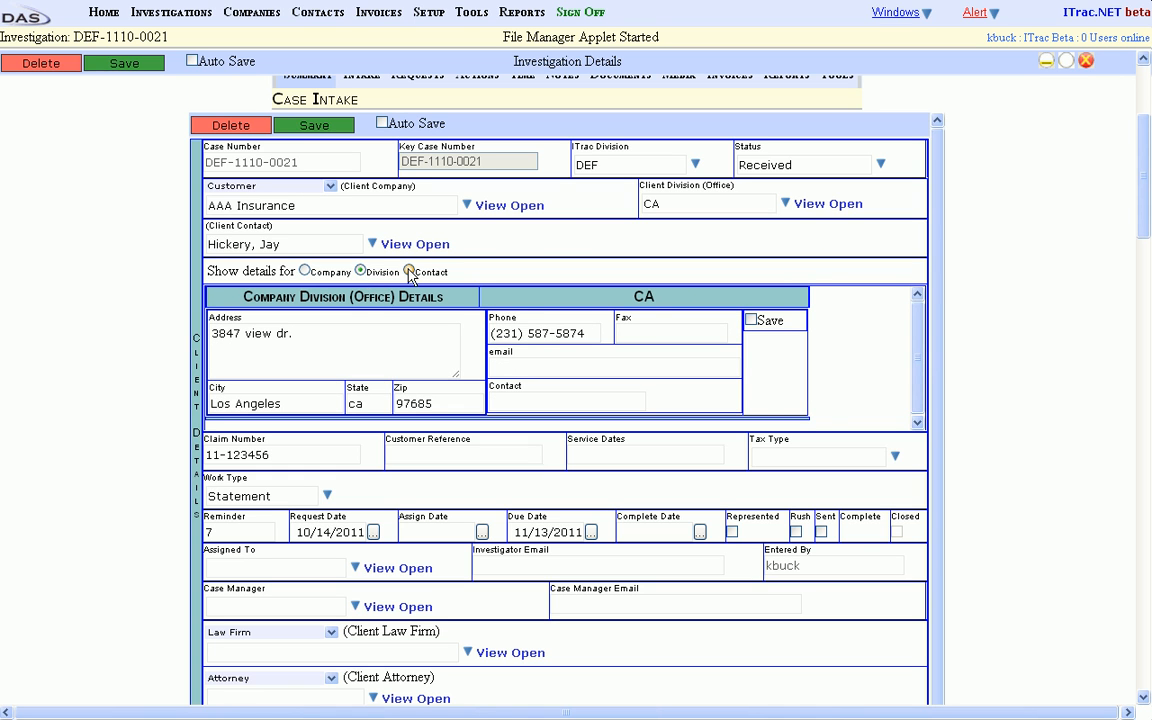
click(409, 271)
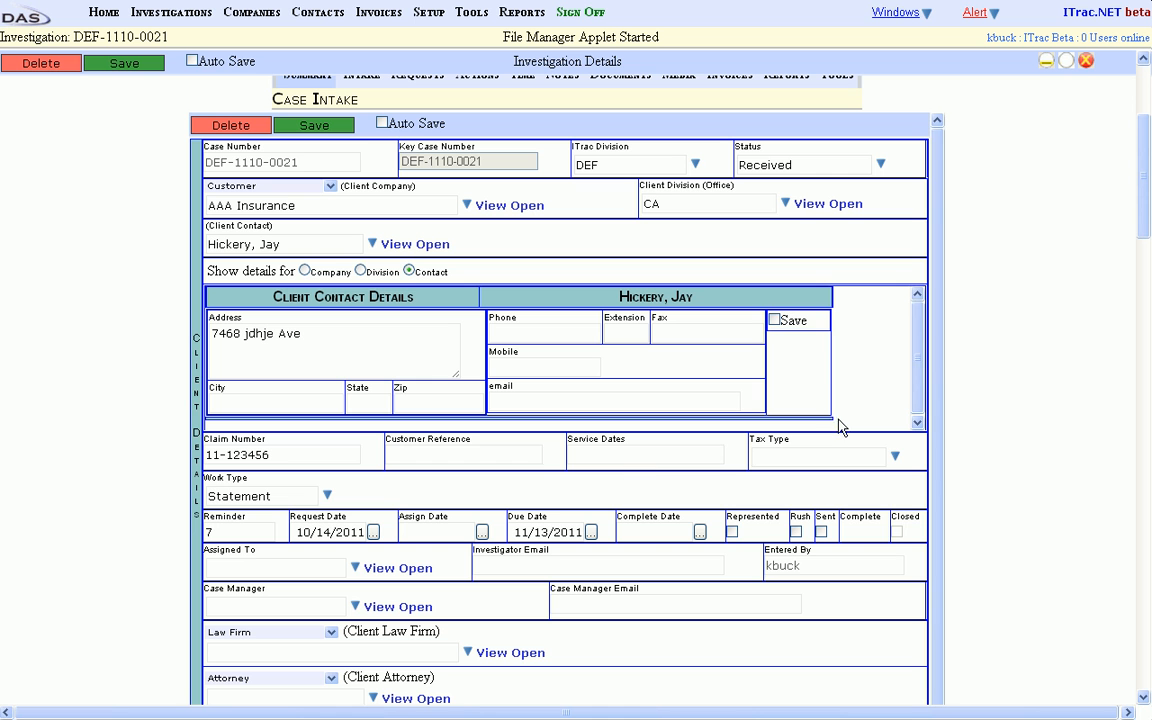
Mark the case as Represented, Rush and Sent in the client details of the case intake.
drag(1142, 216, 1146, 268)
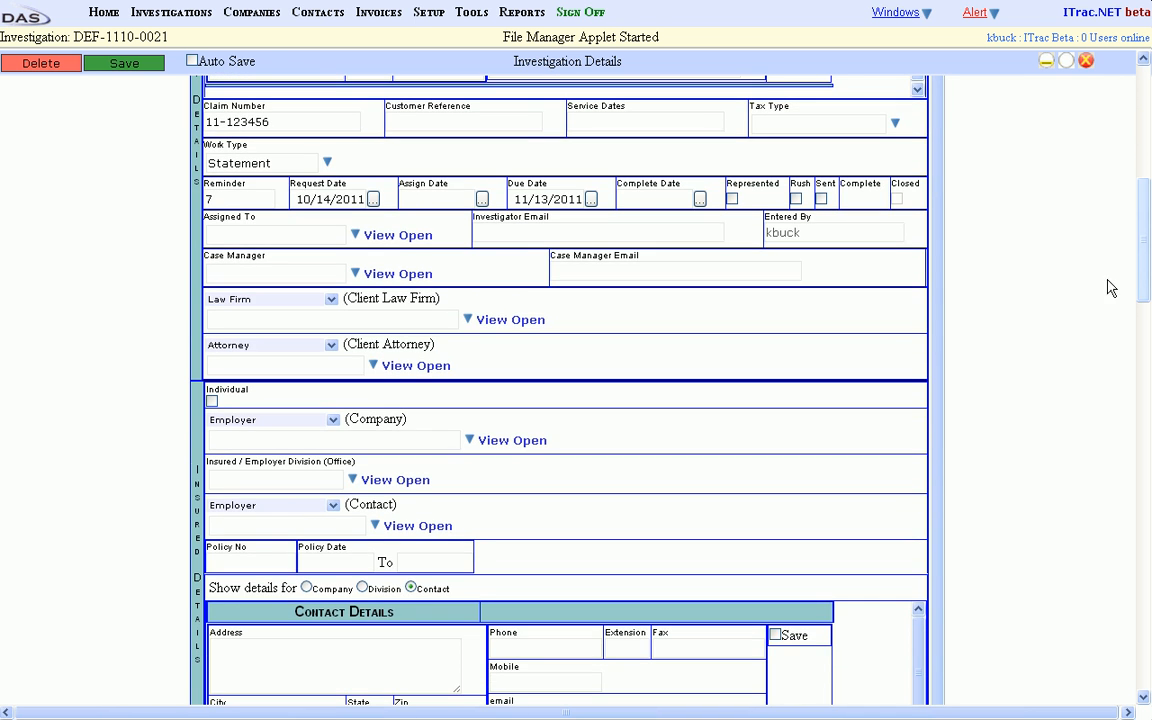
click(230, 201)
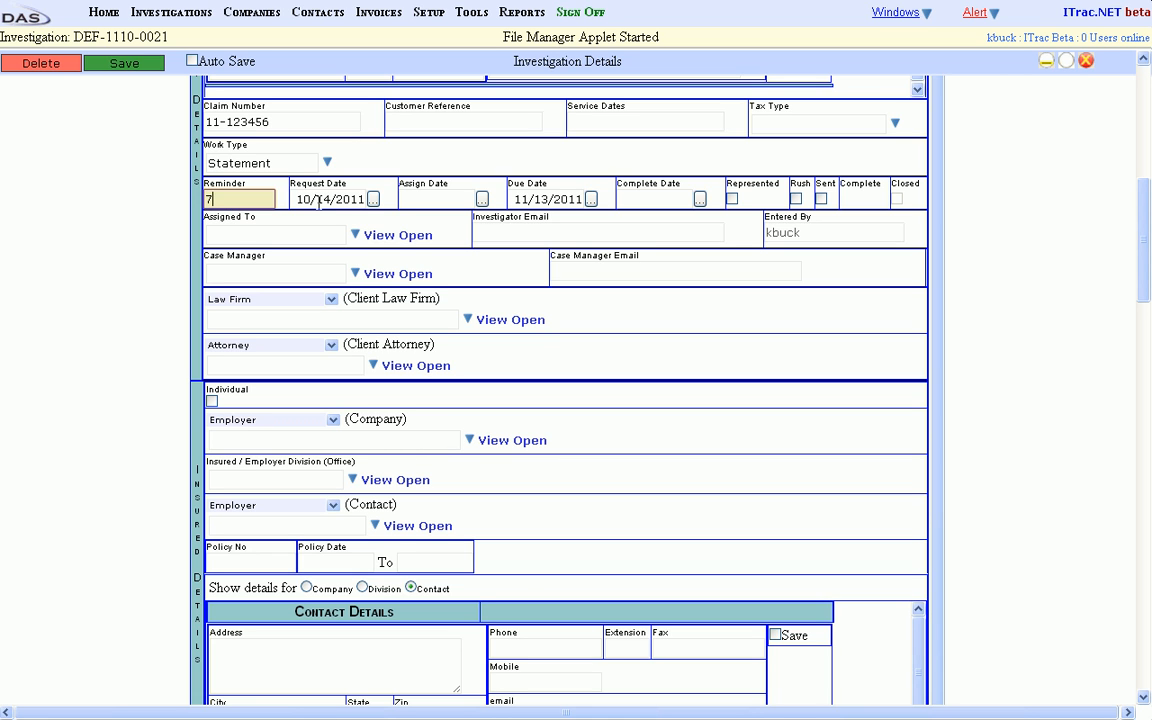
click(443, 200)
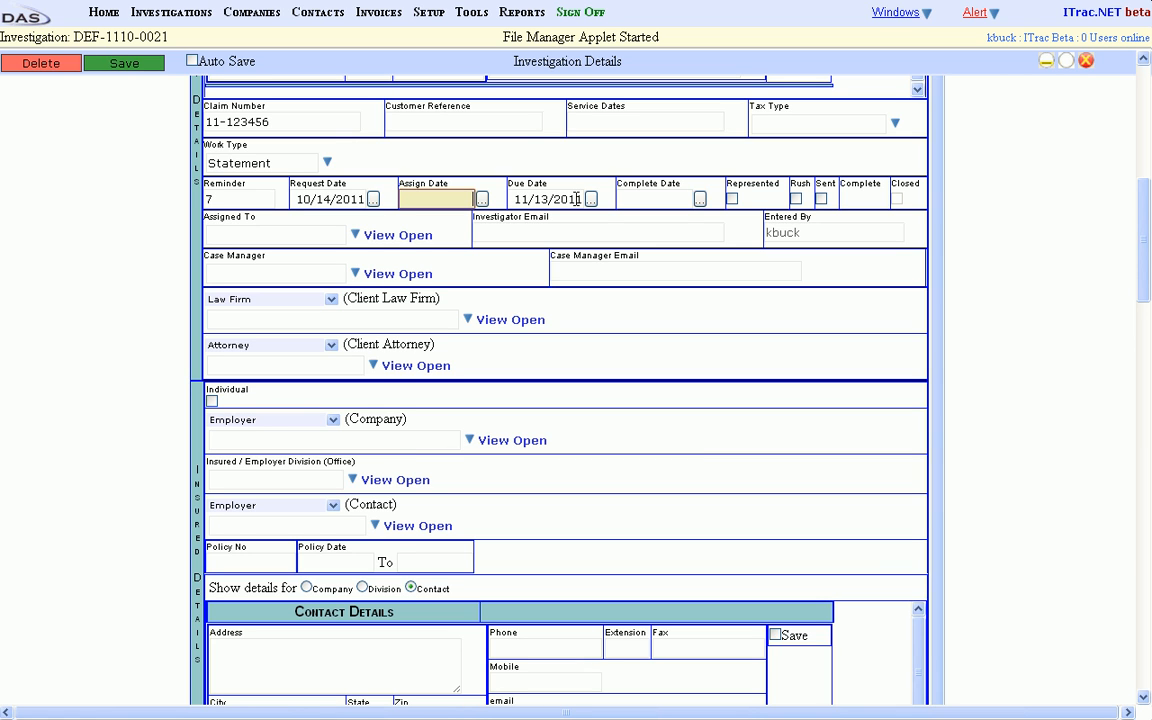
click(667, 200)
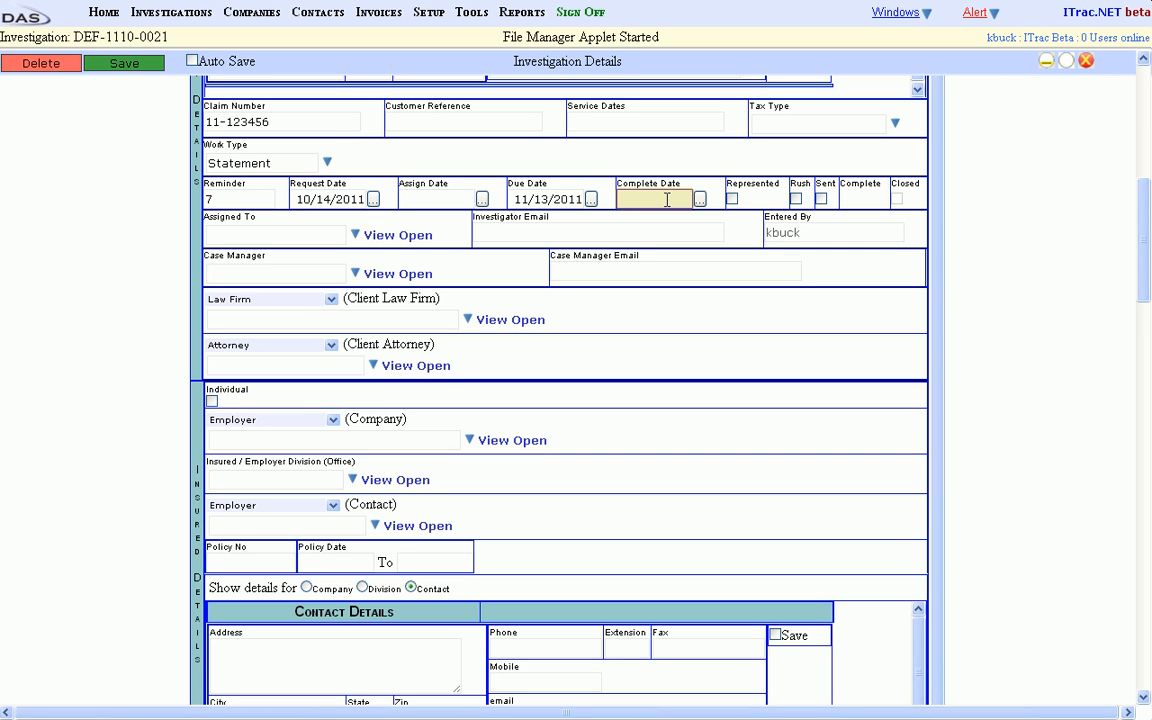
click(732, 201)
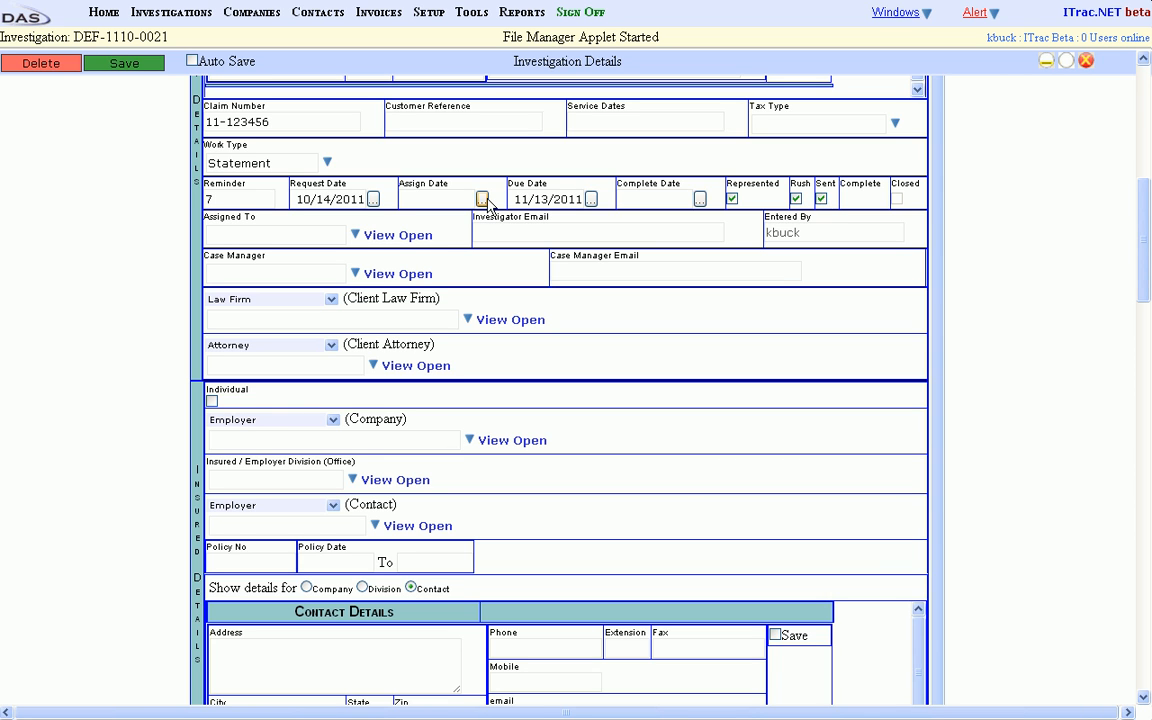
Assign the case to the same user account that is recorded as having entered it.
click(288, 236)
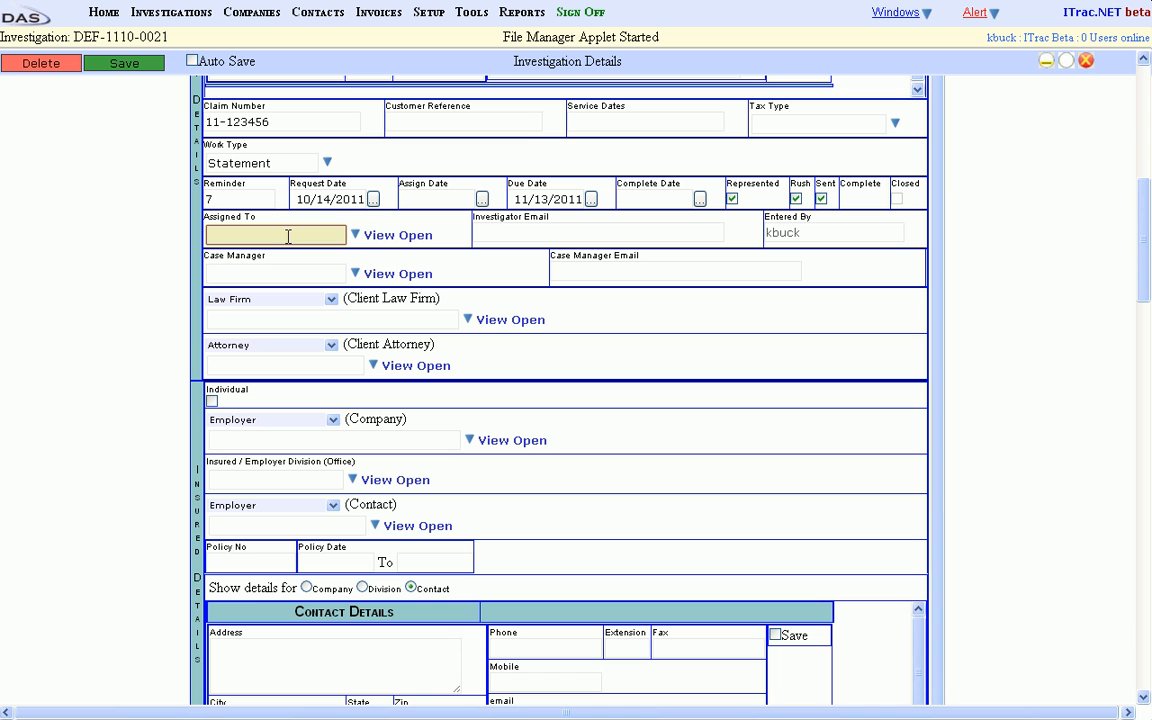
click(355, 236)
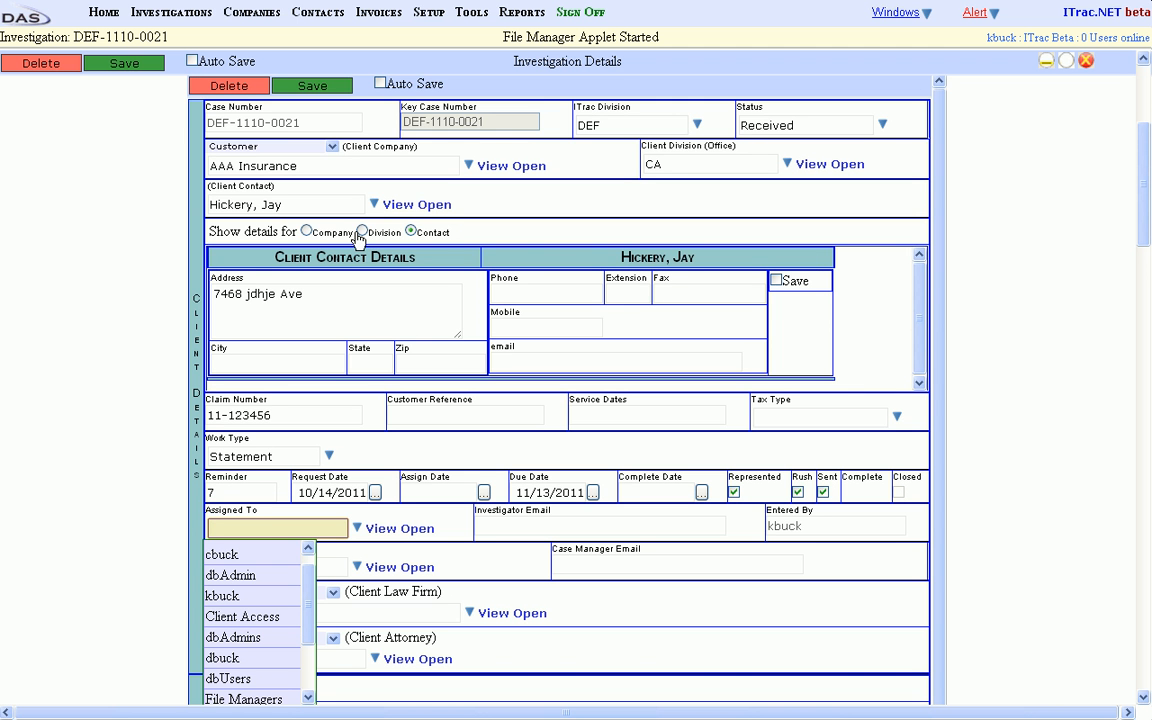
click(240, 598)
click(256, 568)
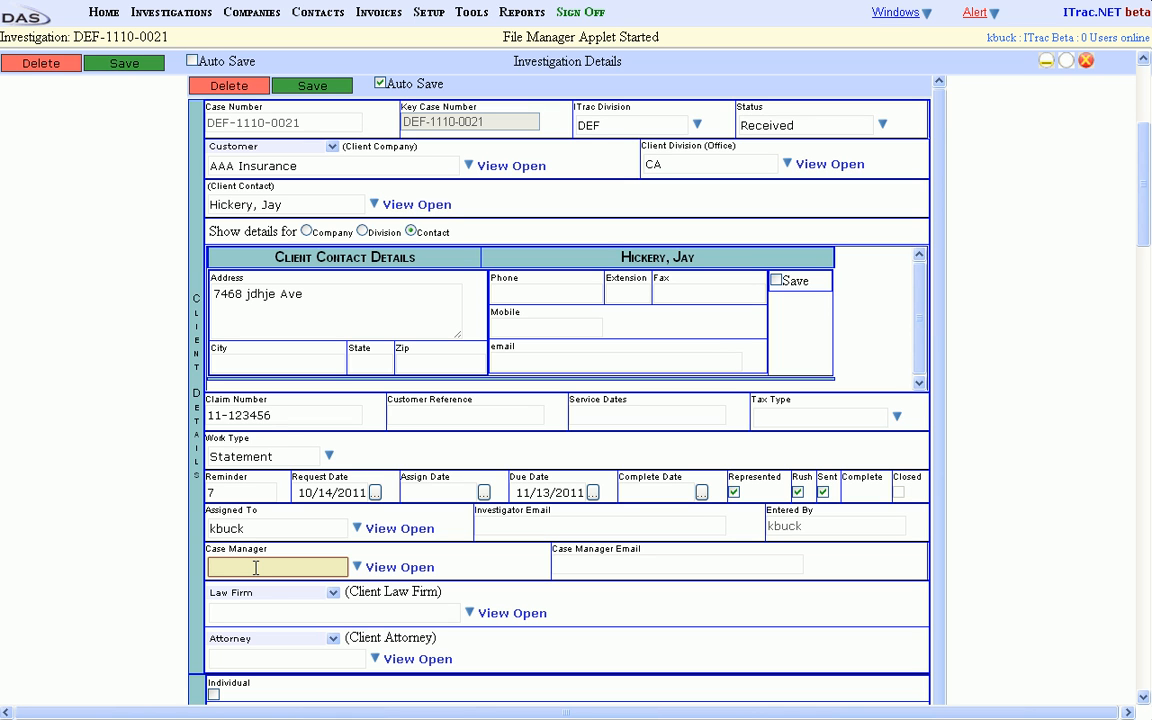
scroll(580, 310, down, 3)
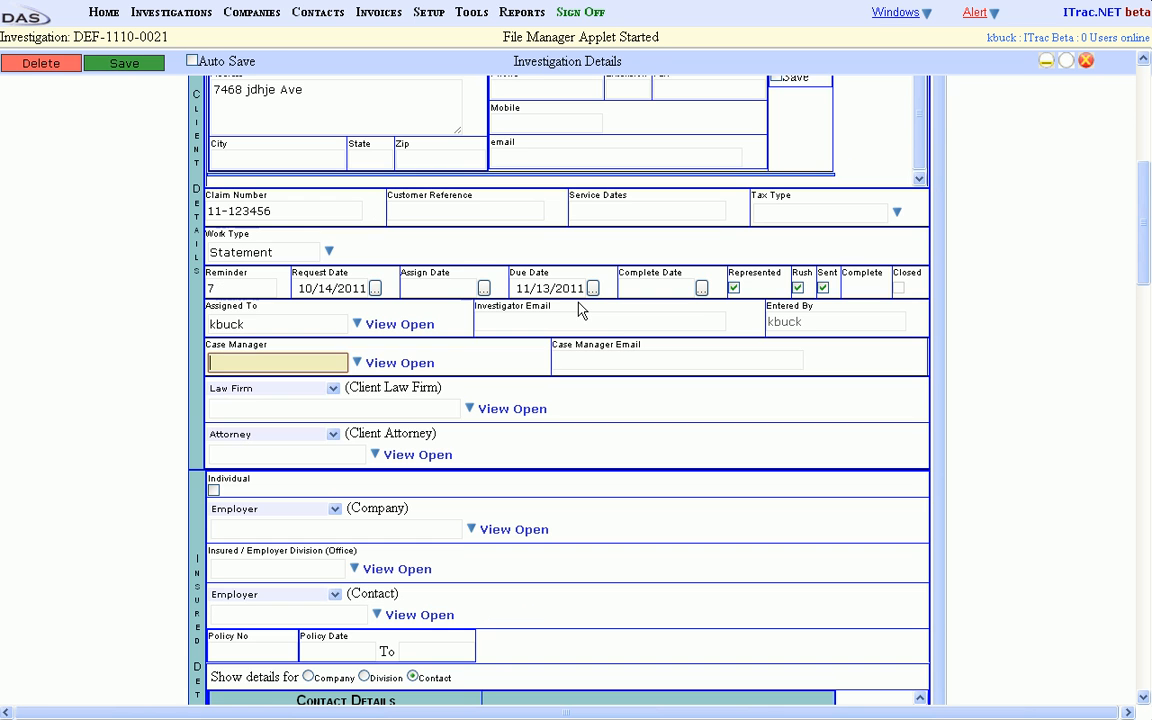
click(267, 406)
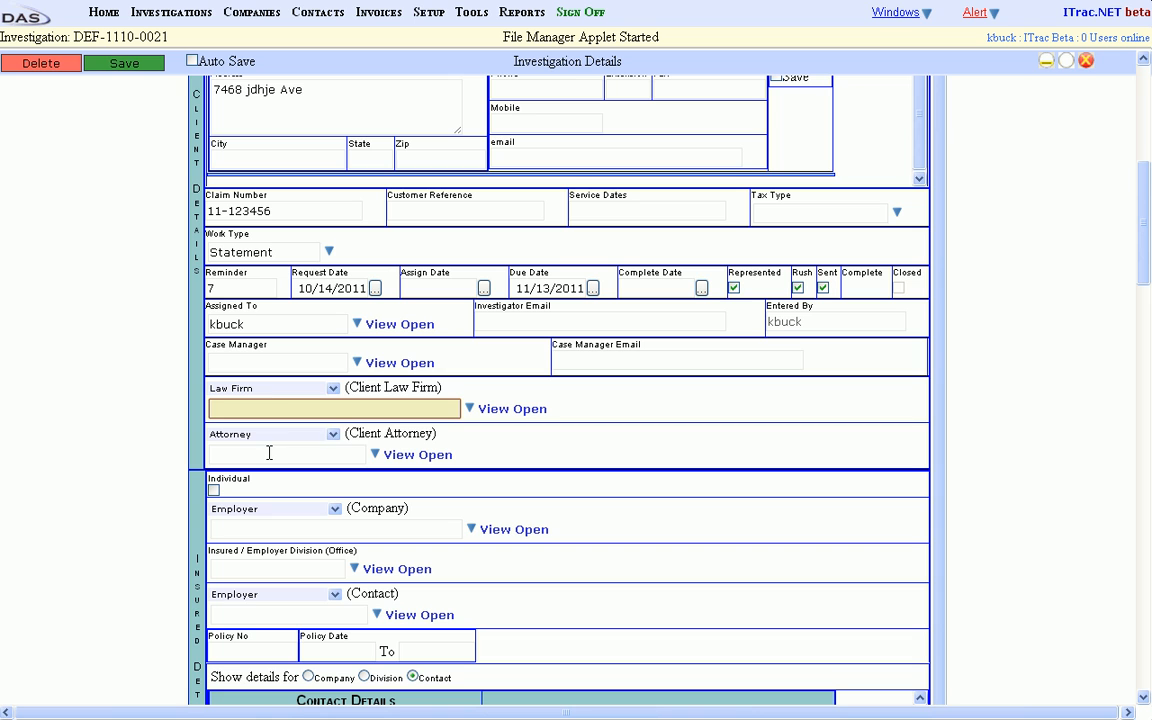
click(269, 454)
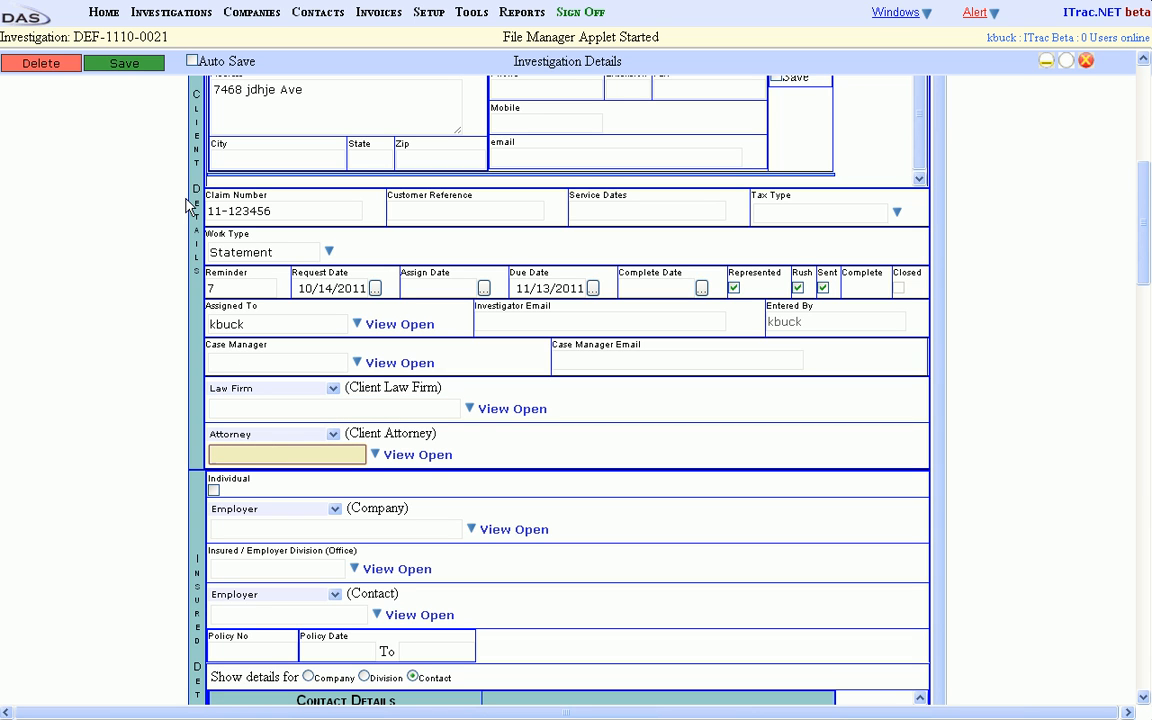
click(258, 411)
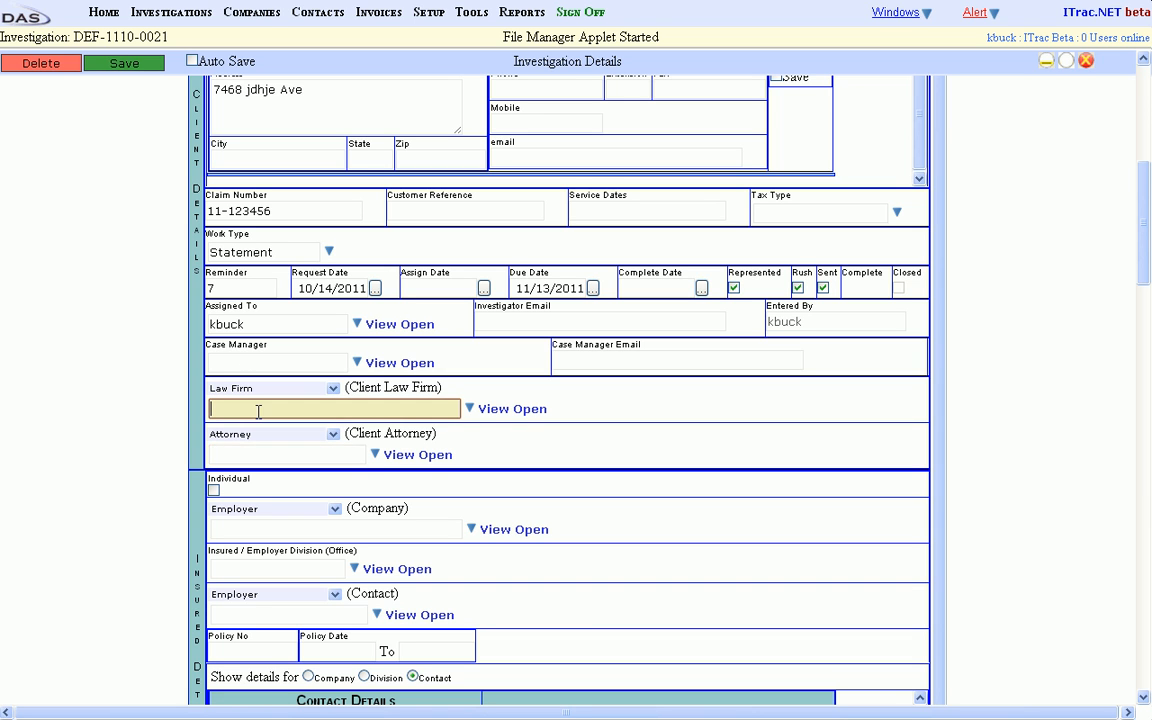
click(279, 457)
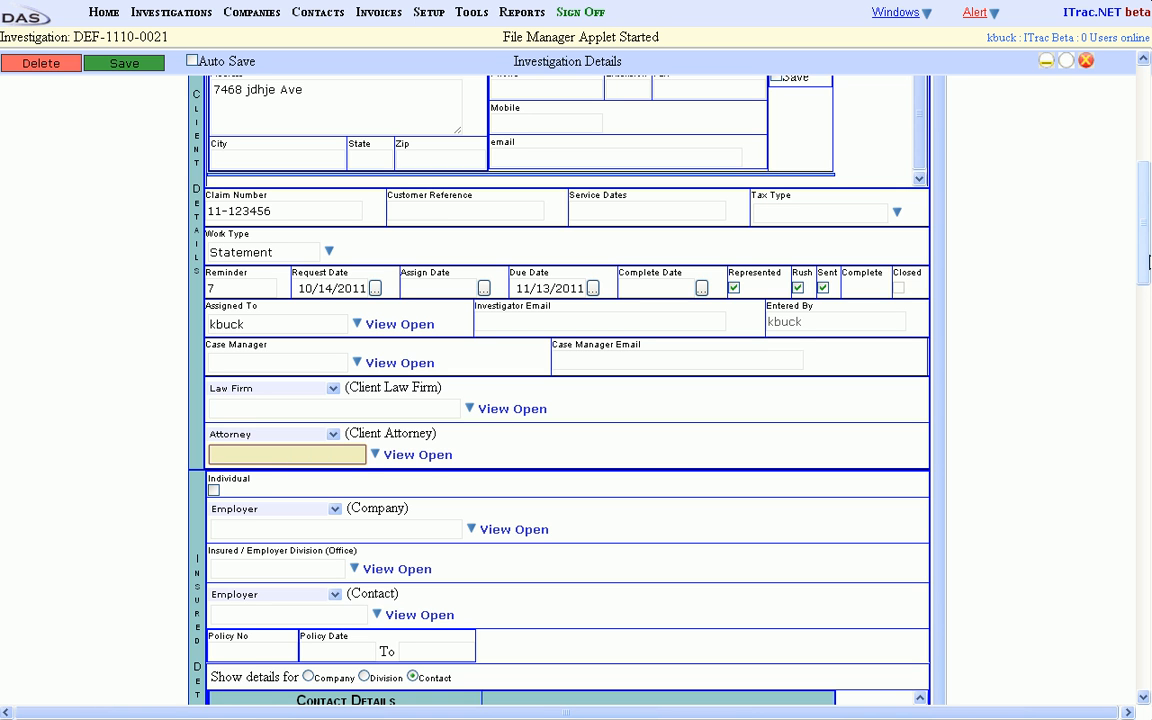
In the insured details, leave Individual unchecked, keep the Employer company type and select JD Construction as the company.
drag(1145, 249, 1144, 328)
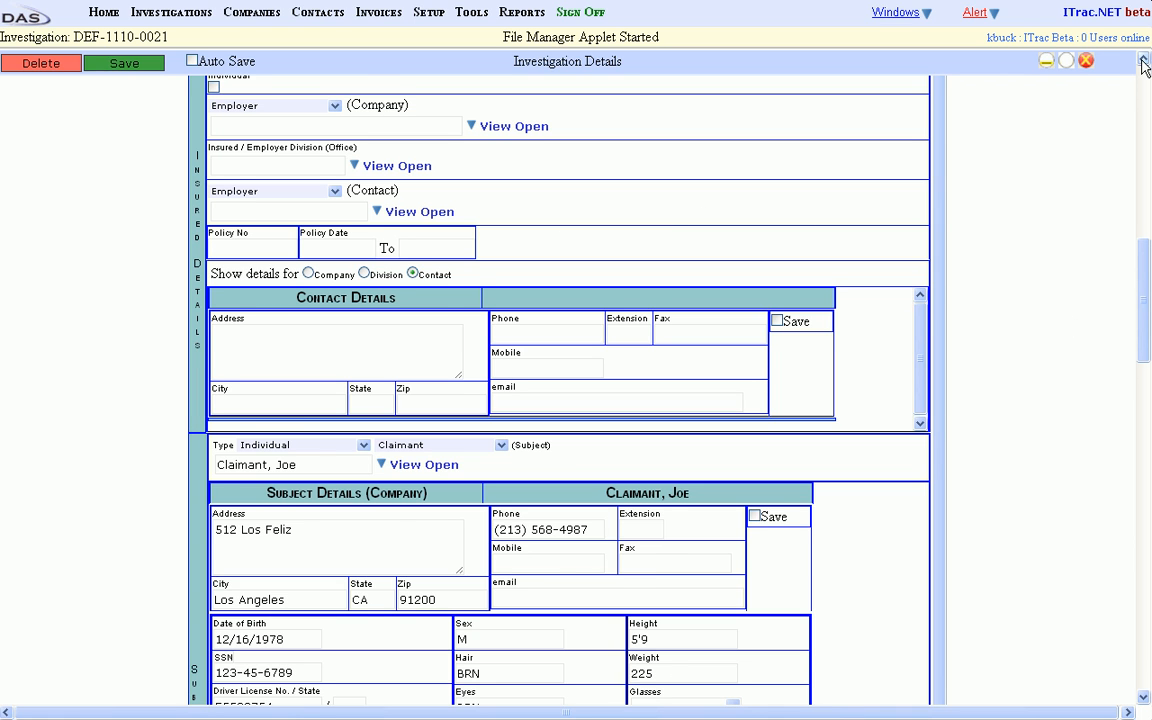
scroll(1030, 70, up, 1)
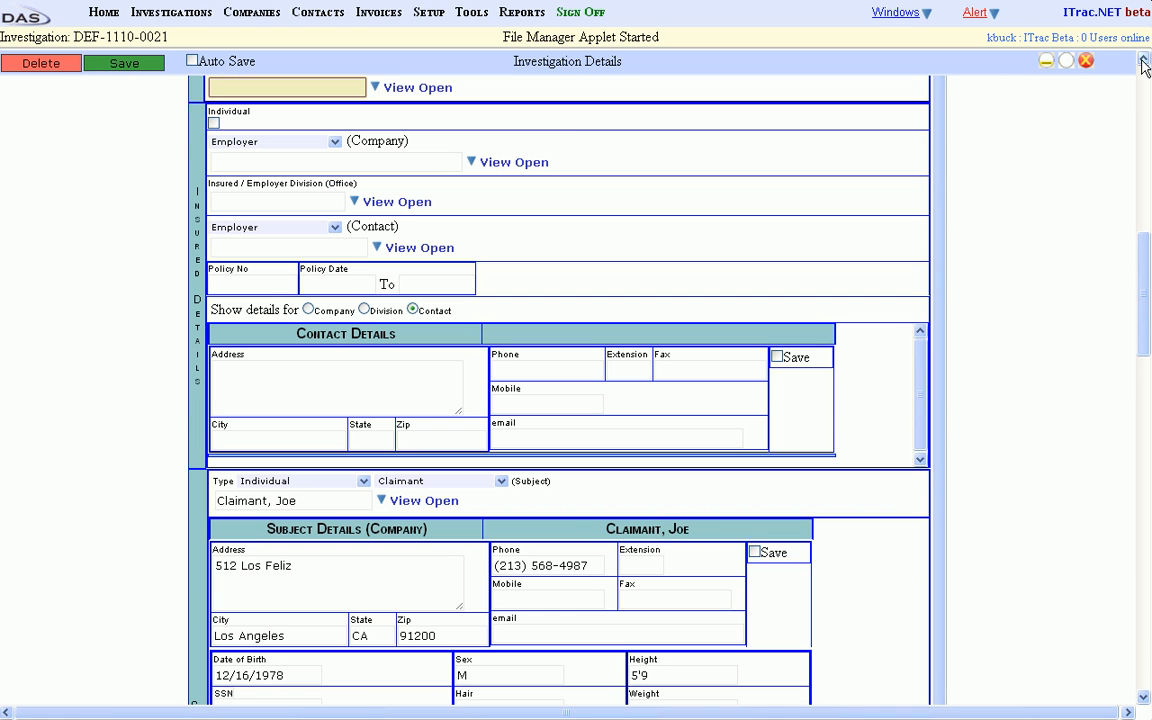
click(213, 124)
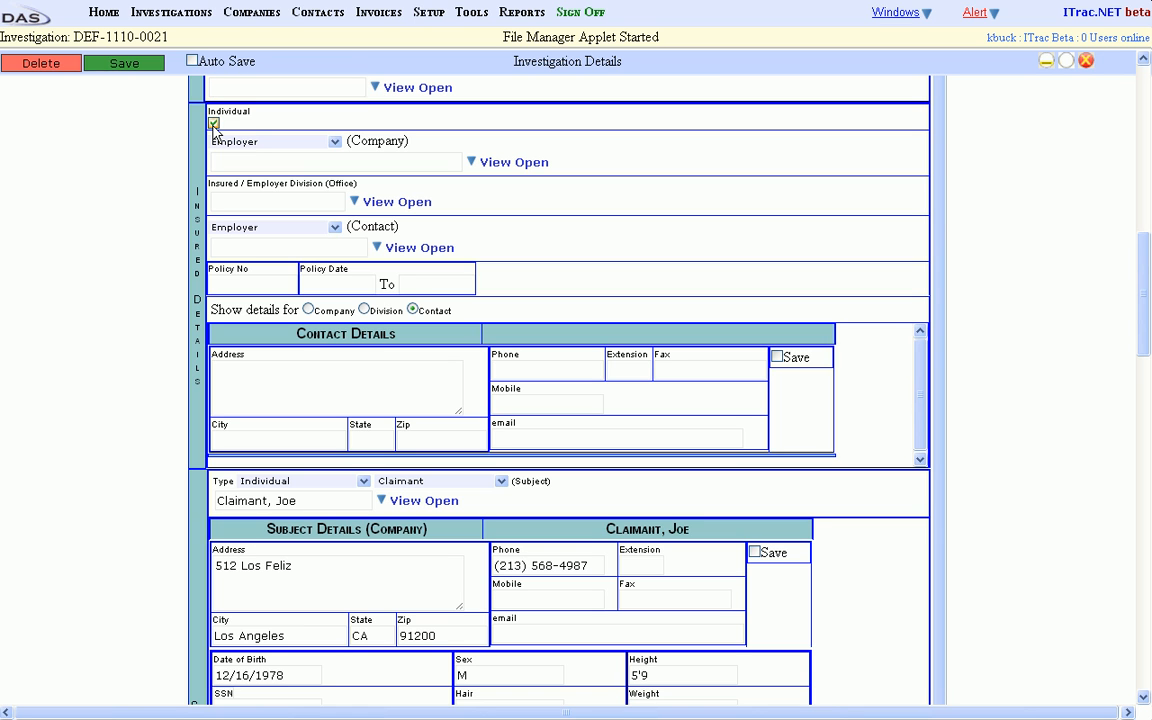
click(213, 124)
click(334, 143)
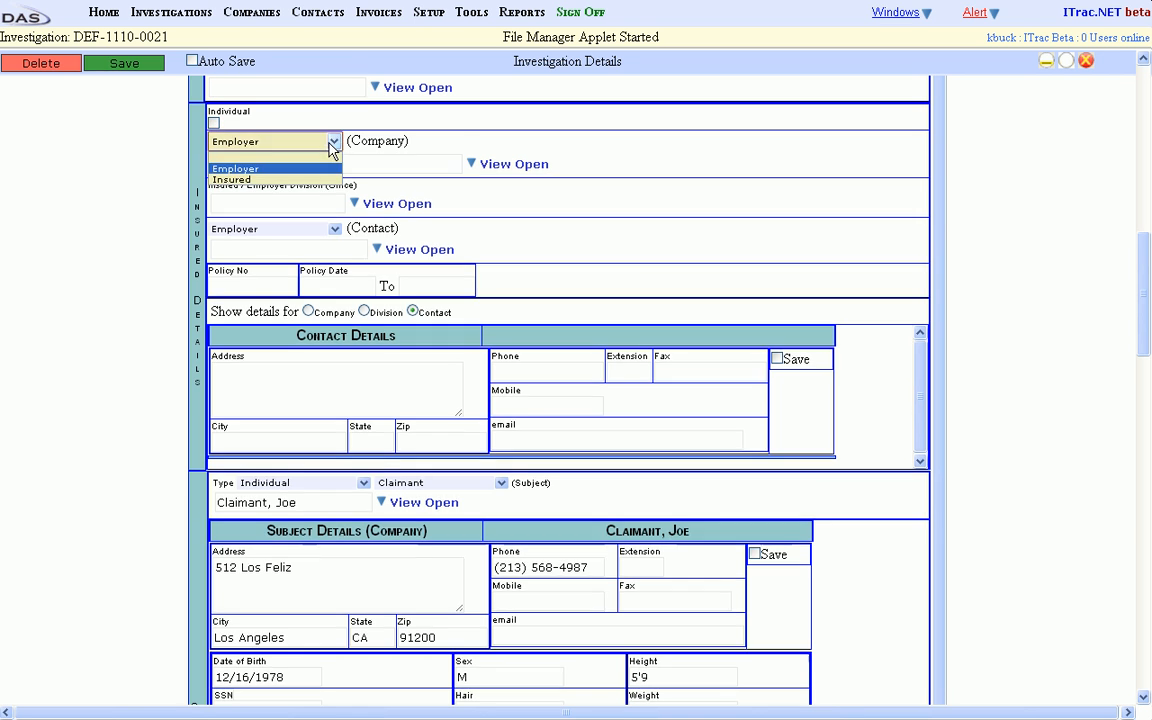
click(255, 167)
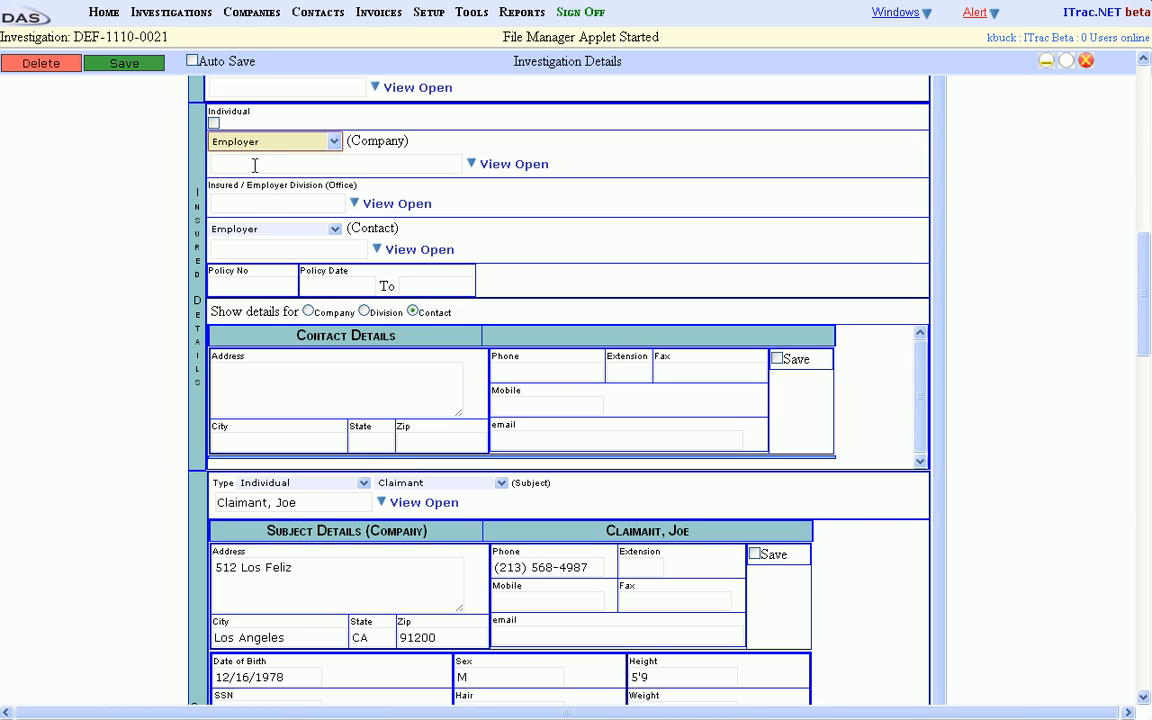
click(293, 167)
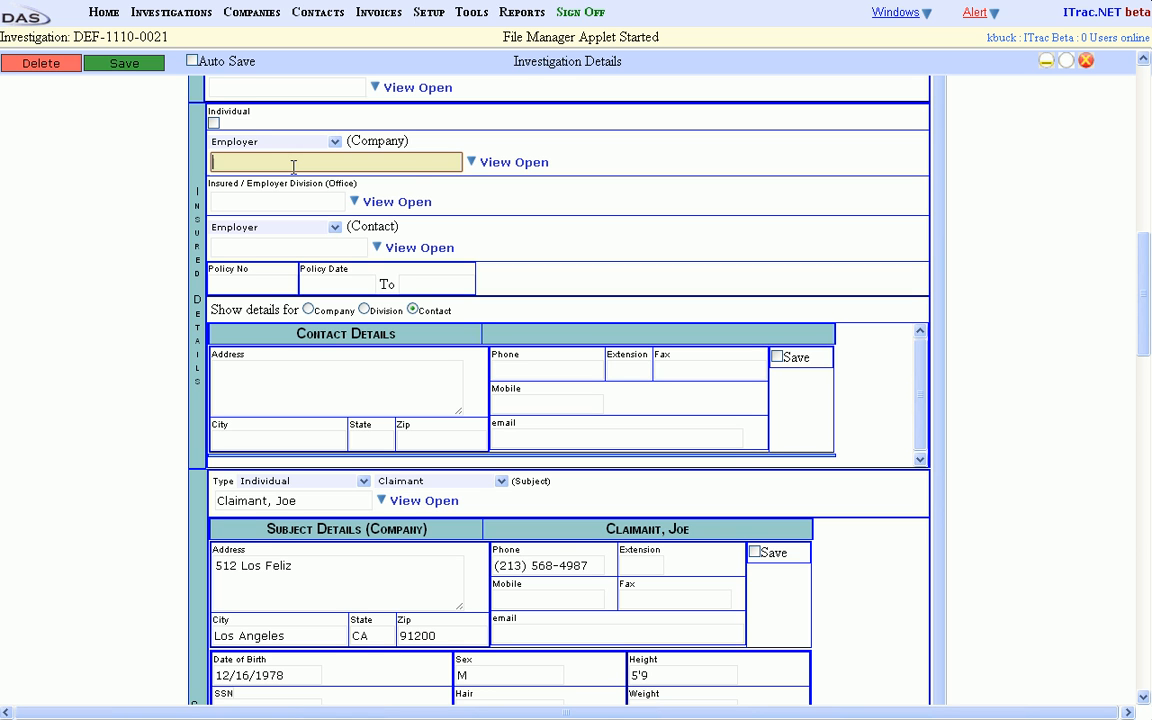
click(470, 166)
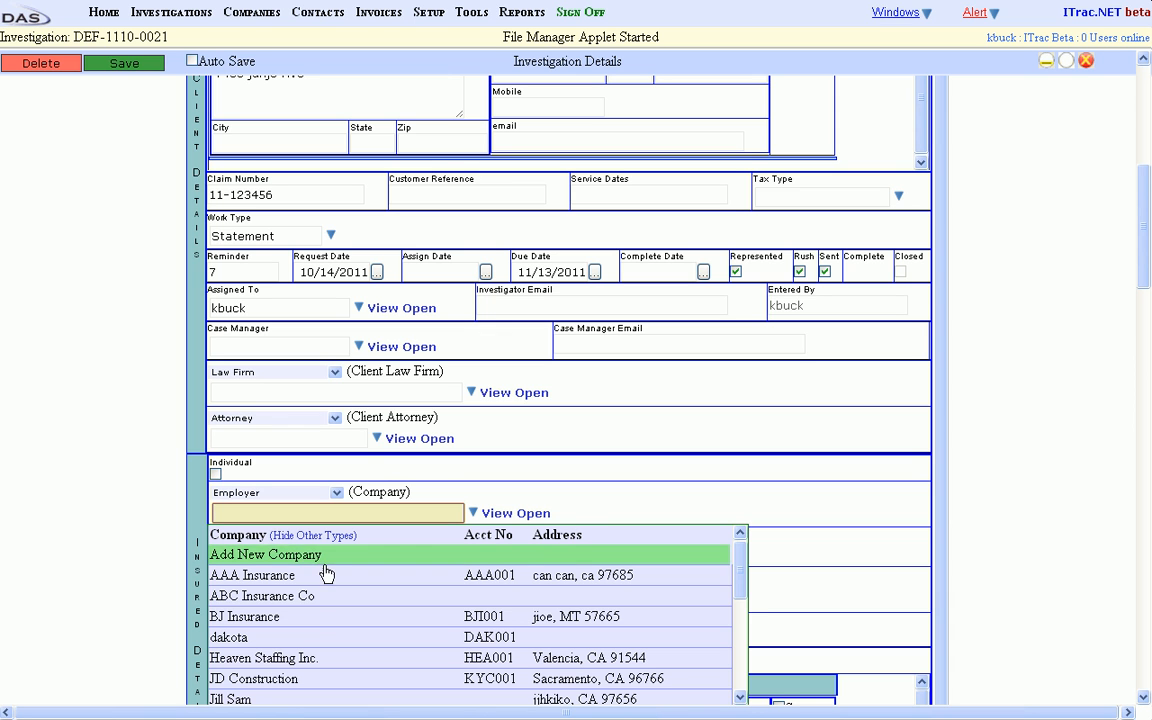
click(300, 678)
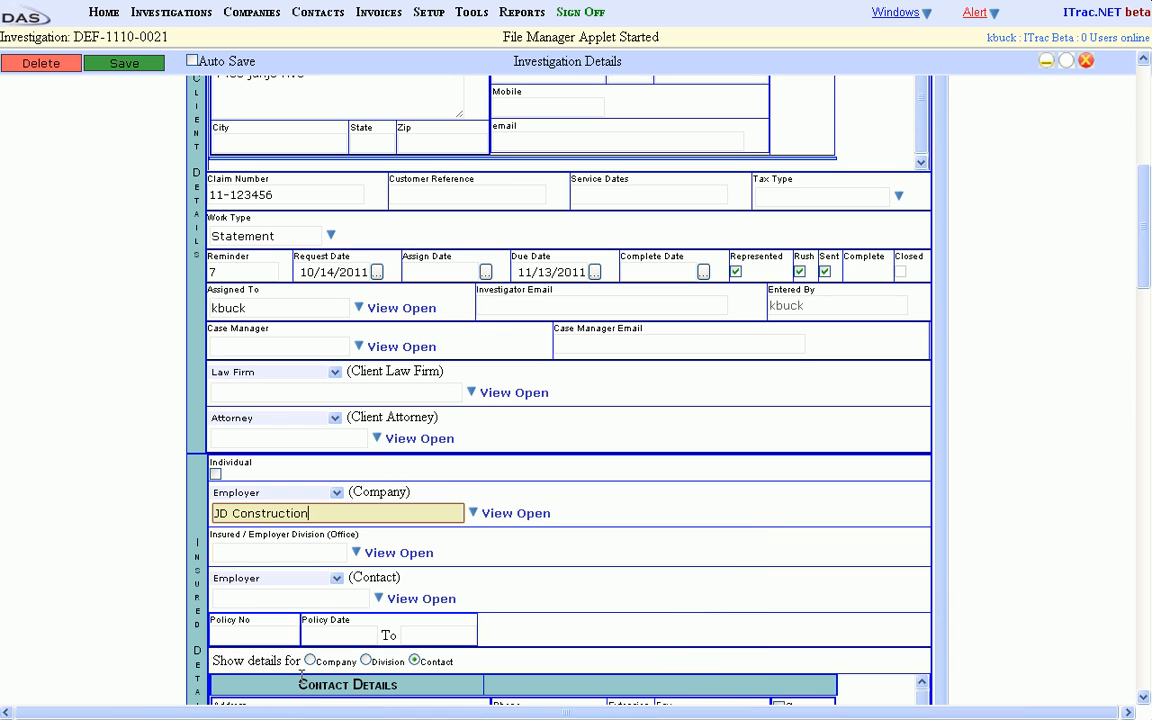
Select the JD Construction contact as the employer contact, leaving the employer division and policy number blank.
click(333, 552)
click(298, 598)
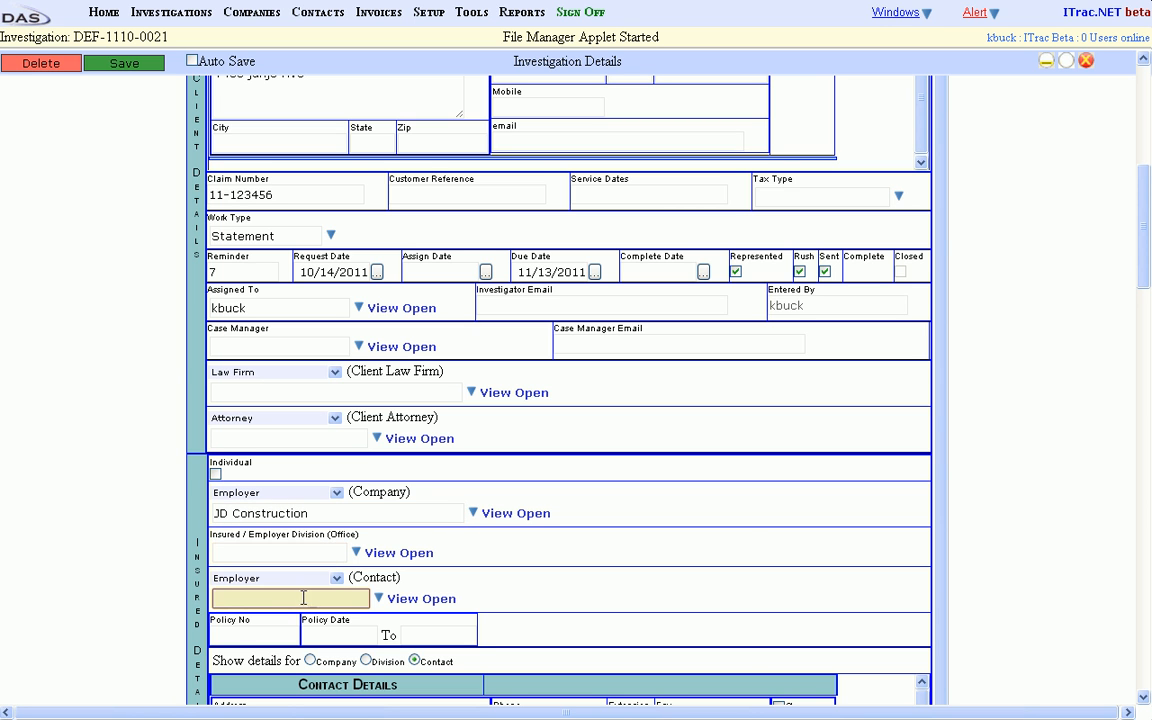
click(378, 601)
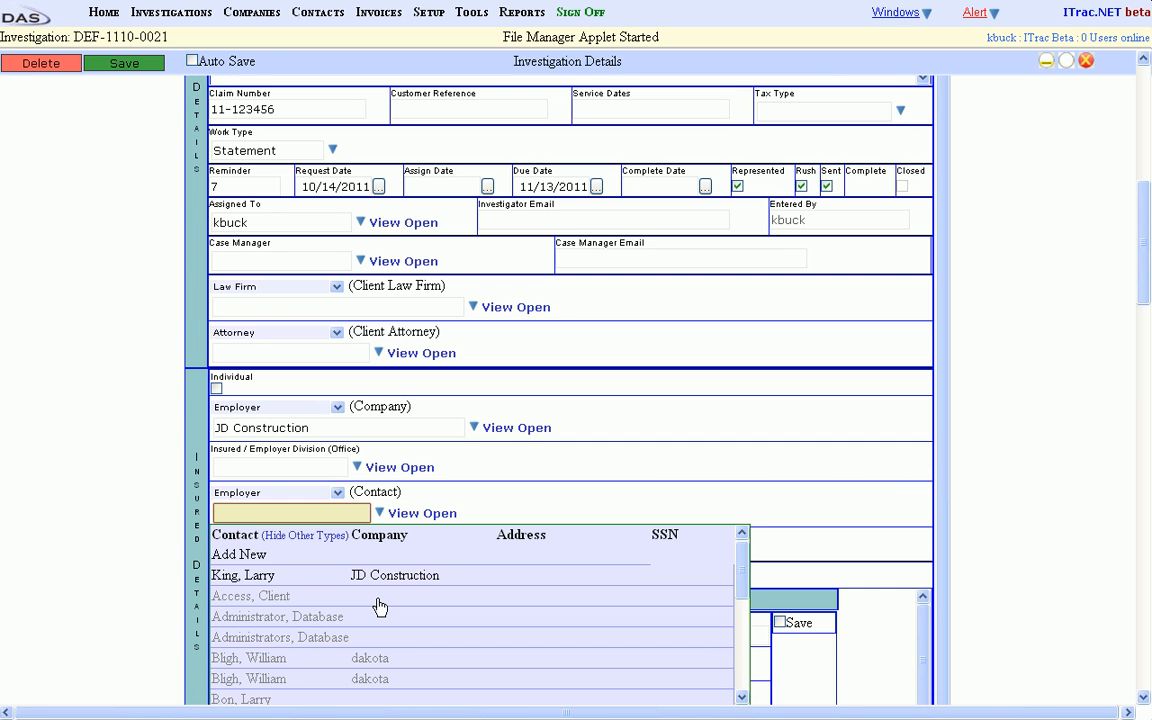
click(366, 580)
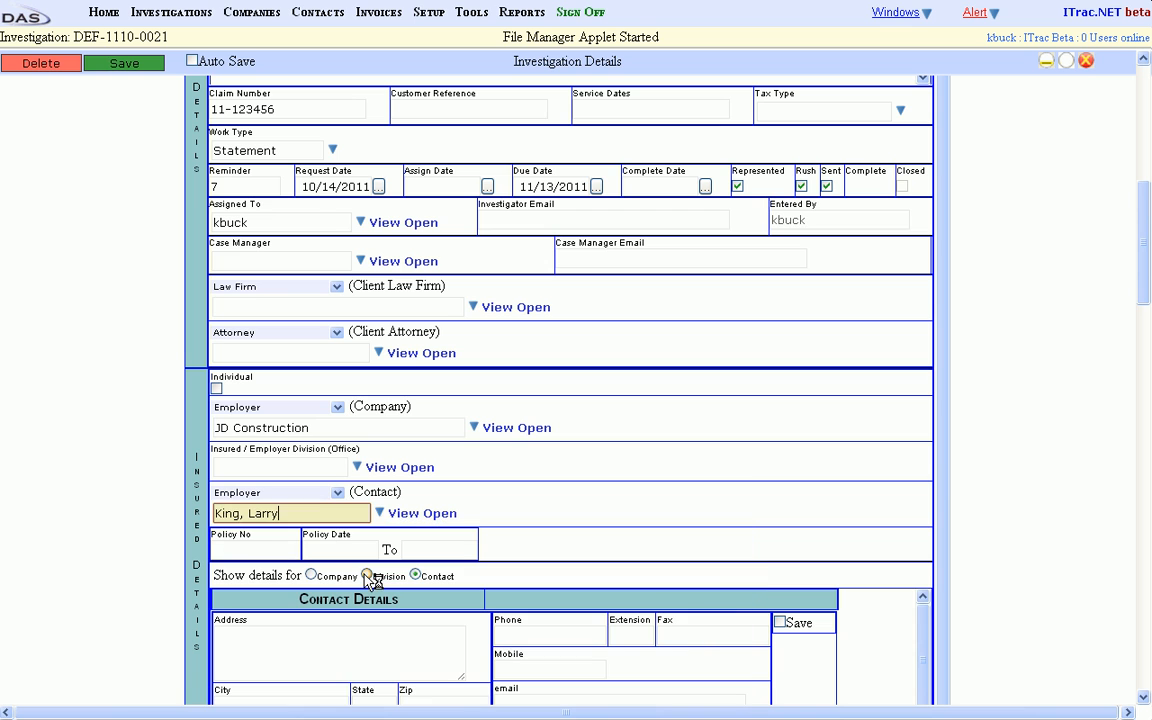
click(256, 546)
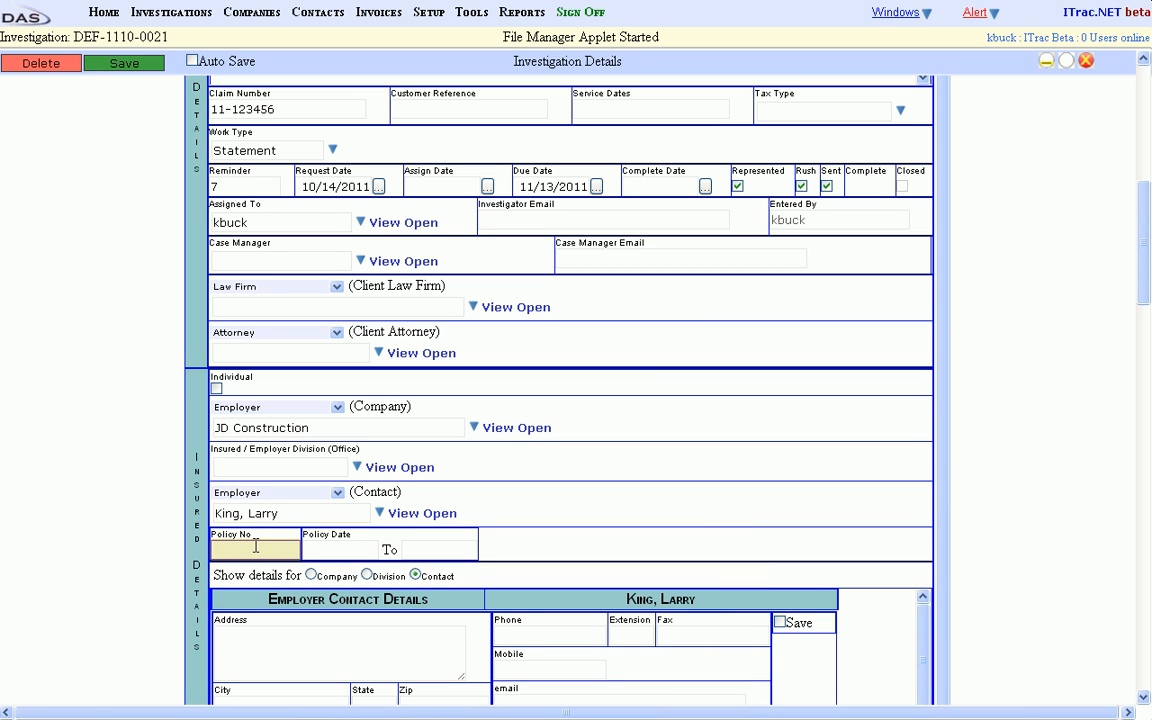
Review the employer's company and contact details in the insured section and the claimant's subject details.
drag(1147, 257, 1147, 314)
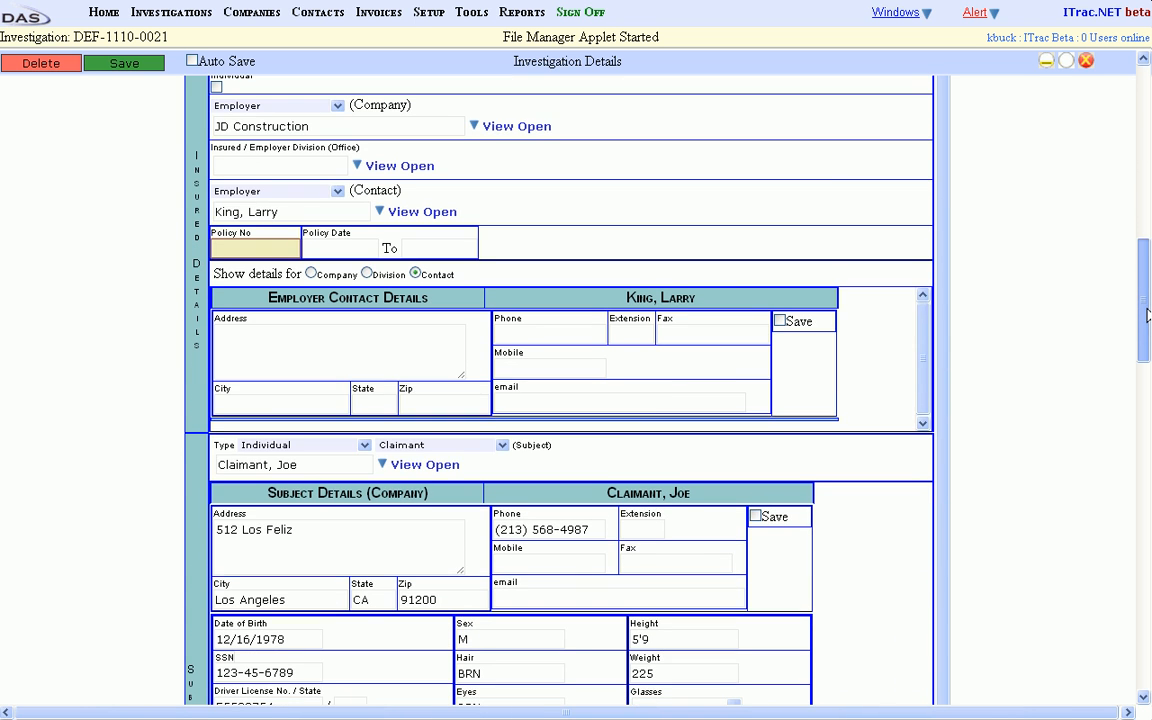
click(381, 330)
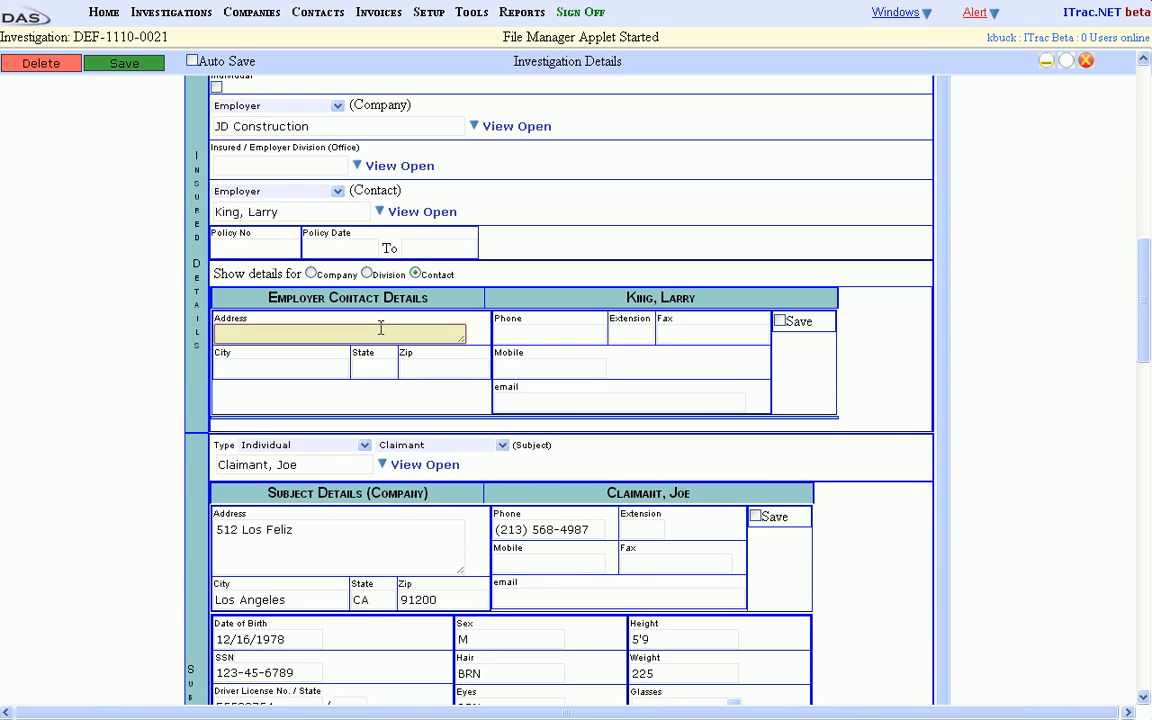
click(311, 273)
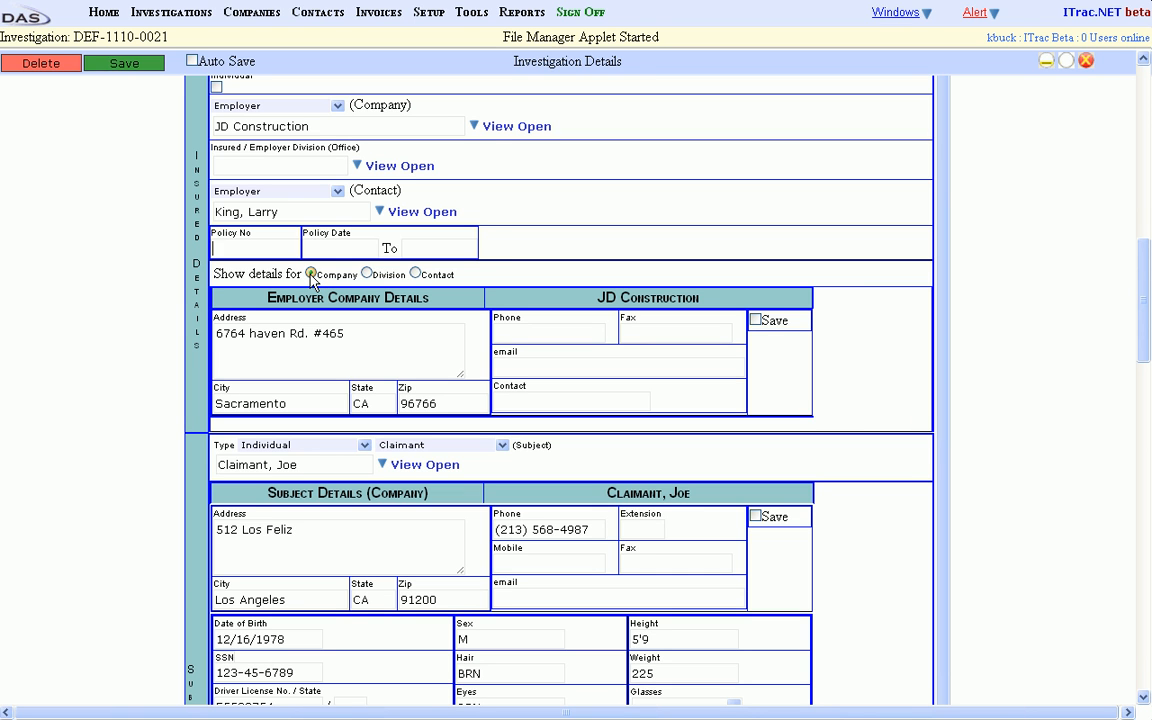
click(415, 274)
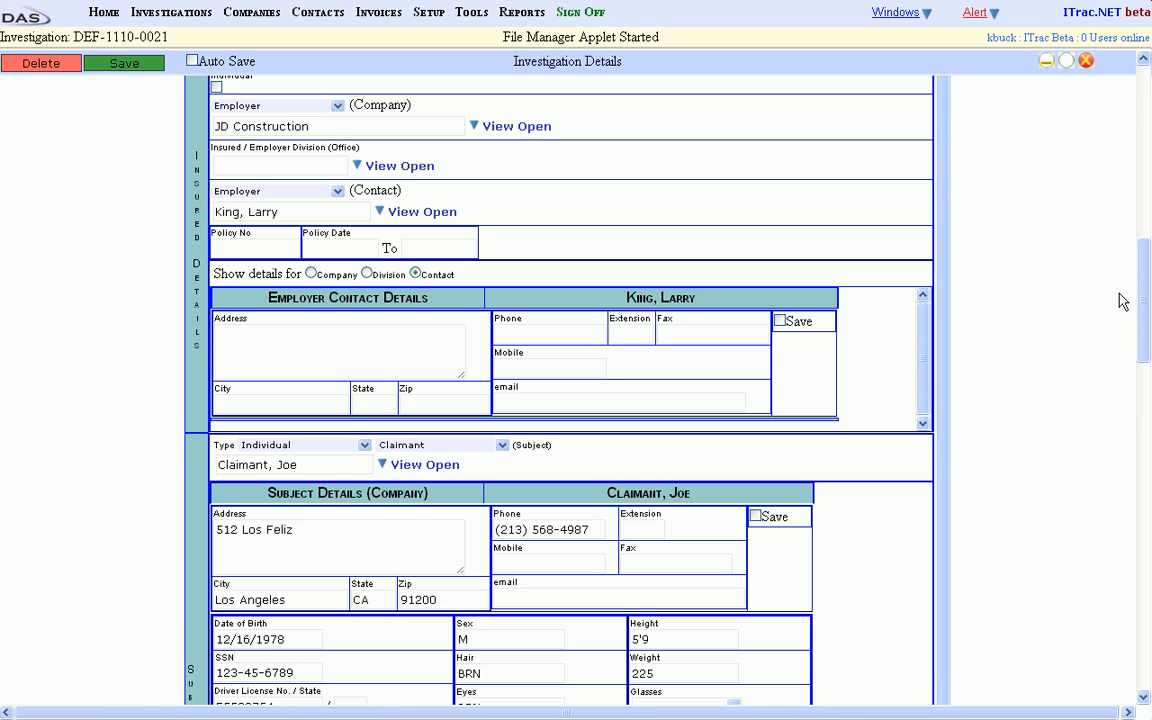
drag(1147, 293, 1147, 365)
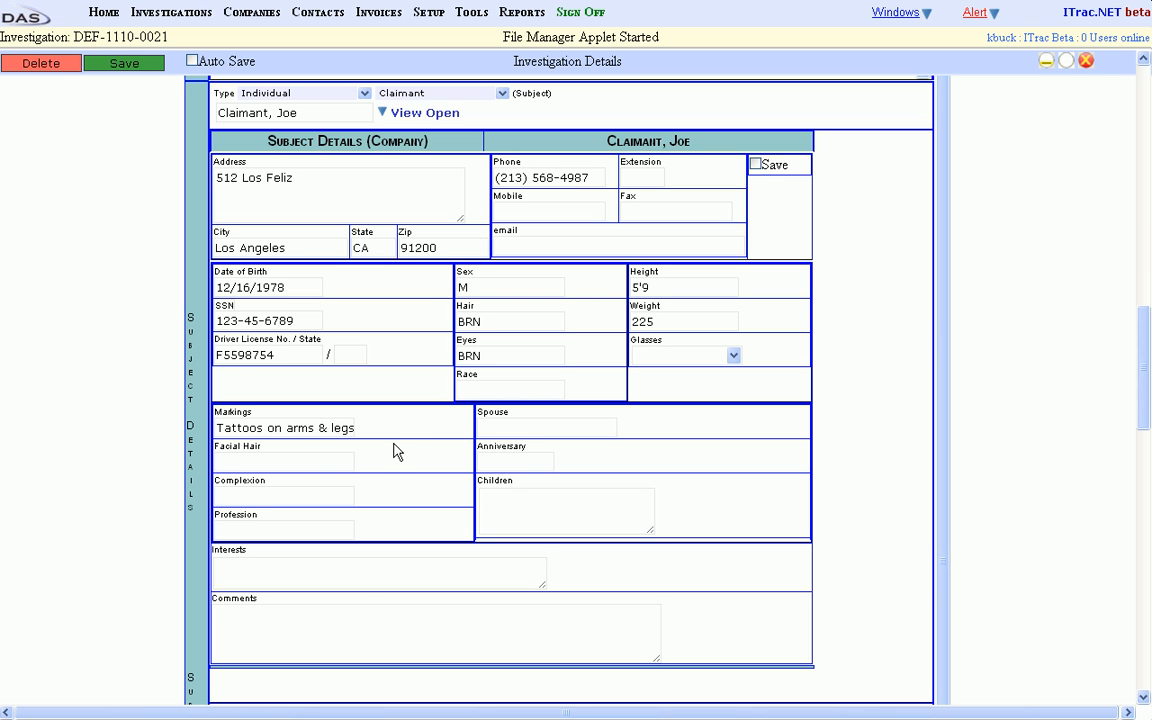
Review the subject's comments, occupation, previous investigation results, medical office and physician fields without filling them in.
click(353, 620)
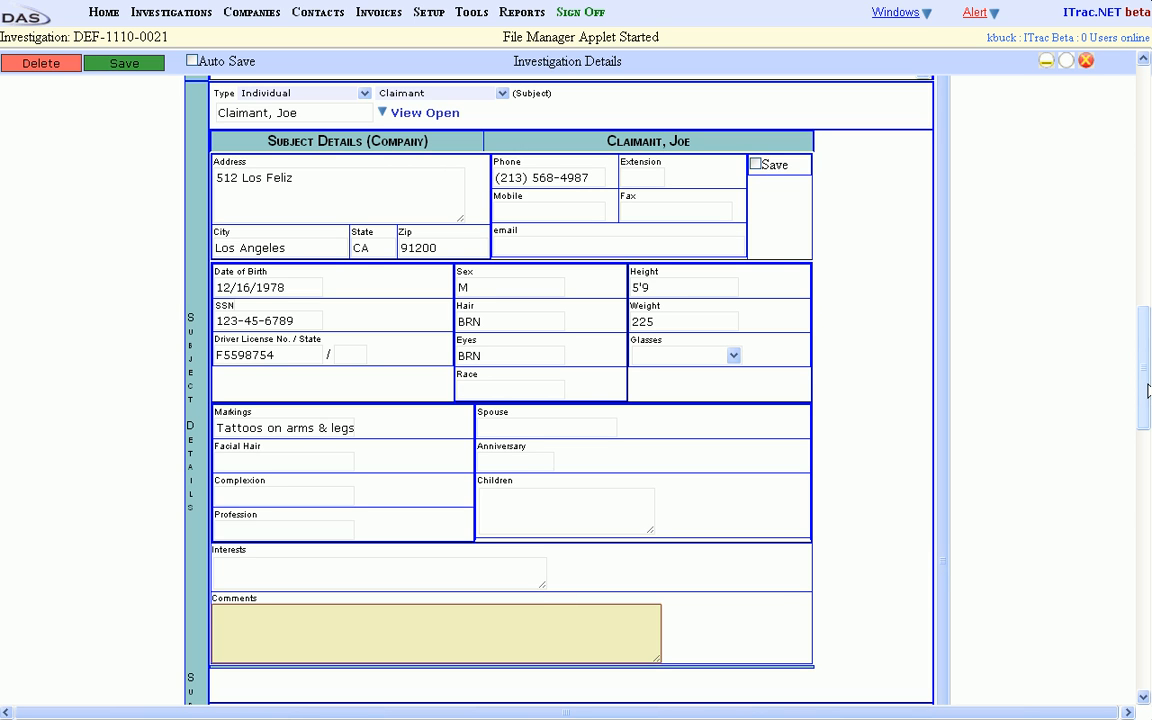
drag(1145, 375, 1137, 488)
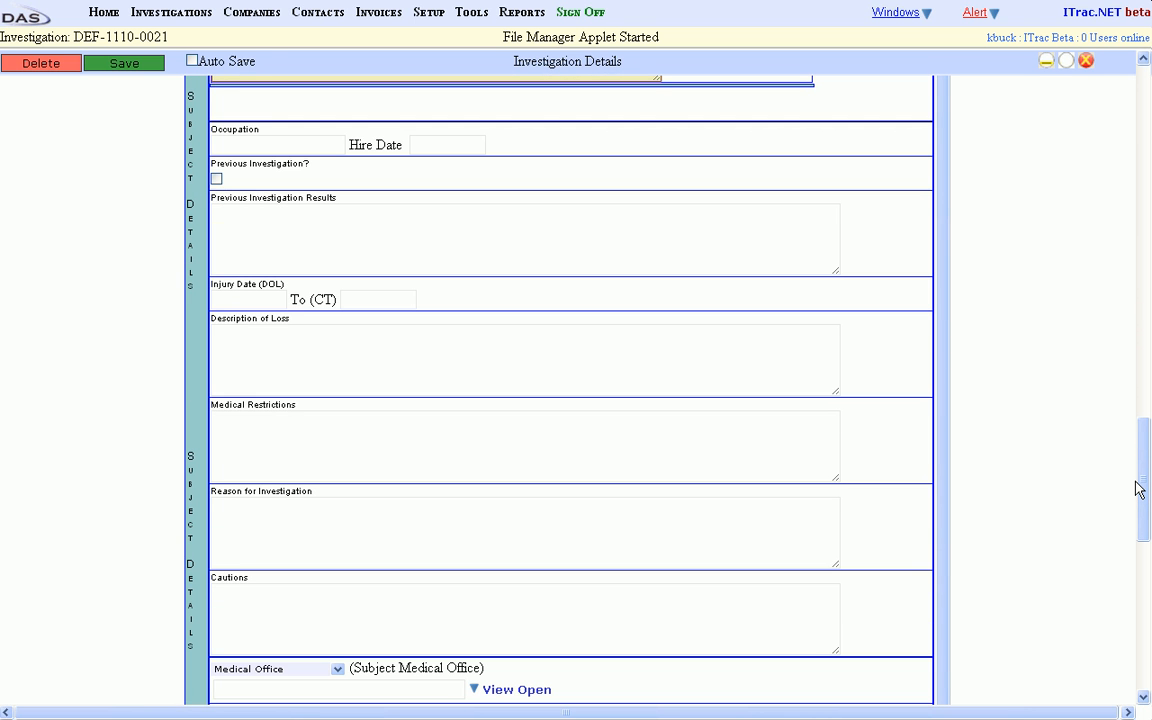
click(422, 226)
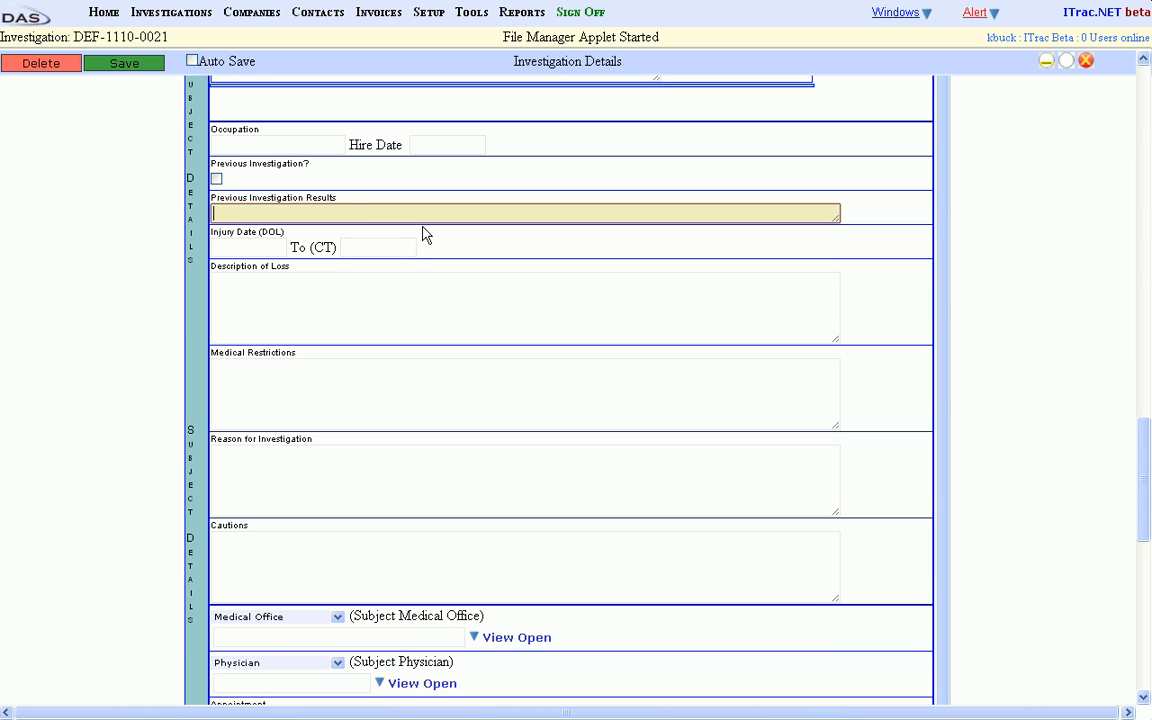
click(301, 146)
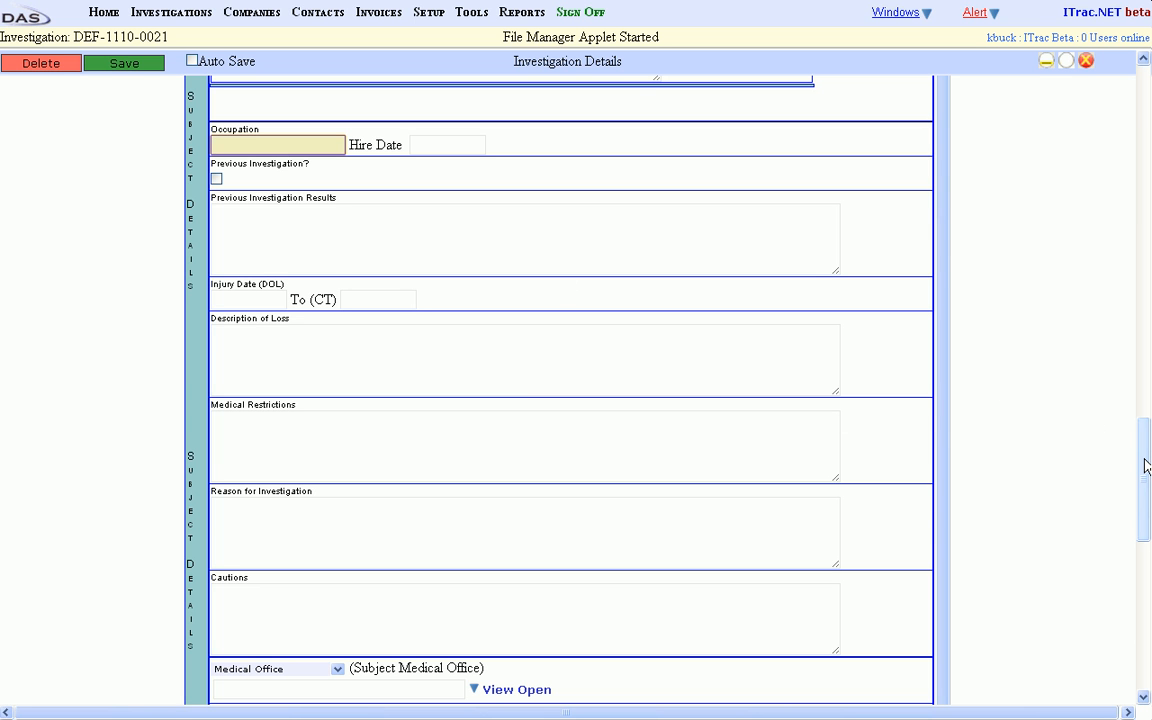
scroll(1146, 478, down, 1)
drag(1146, 478, 1143, 530)
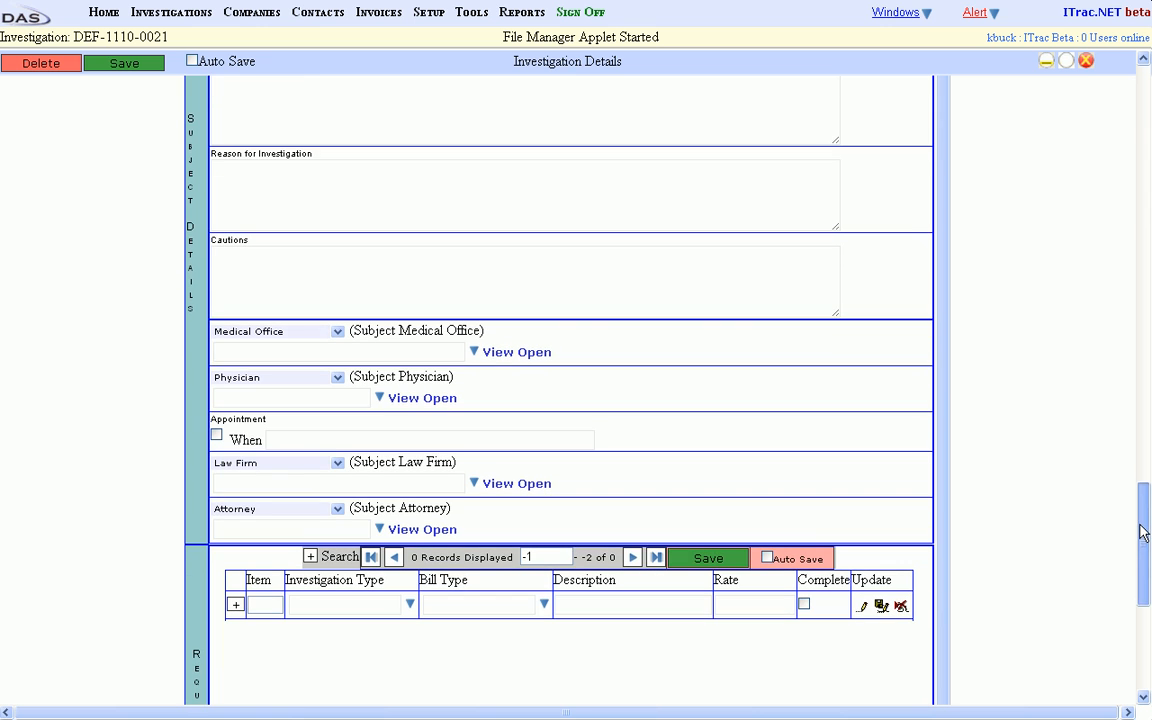
click(356, 352)
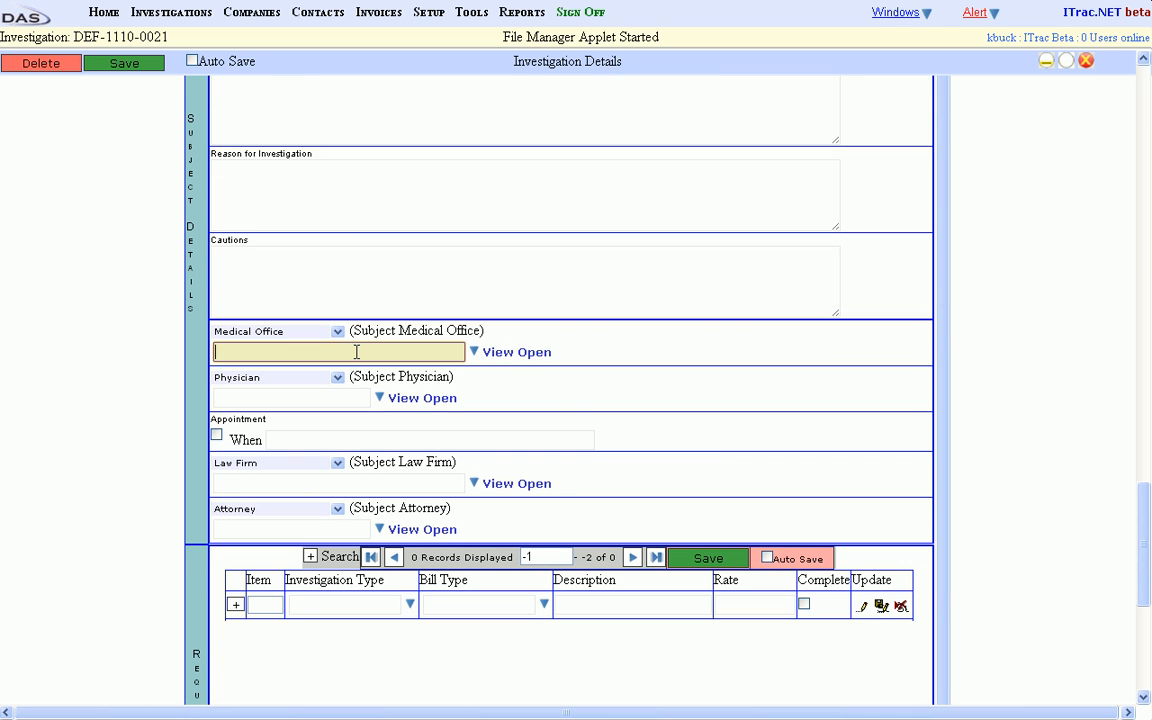
click(271, 397)
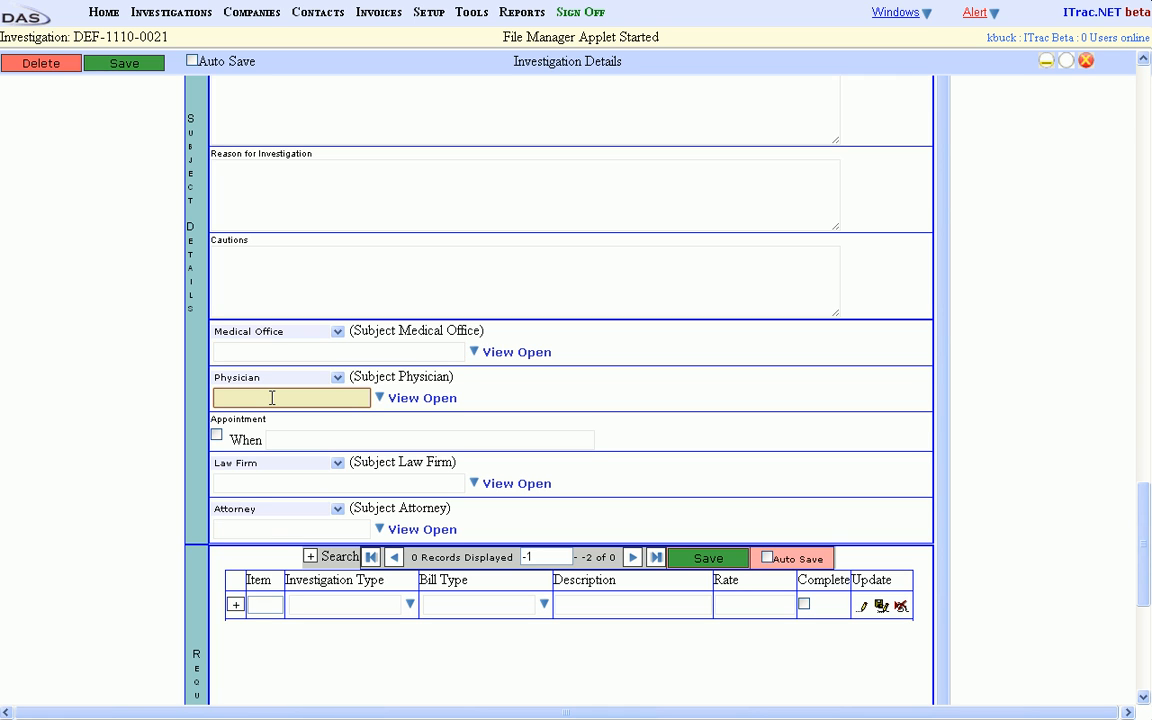
Mark the subject as having an appointment at 12:30 10/12/2011, leaving the subject law firm and attorney blank.
click(216, 438)
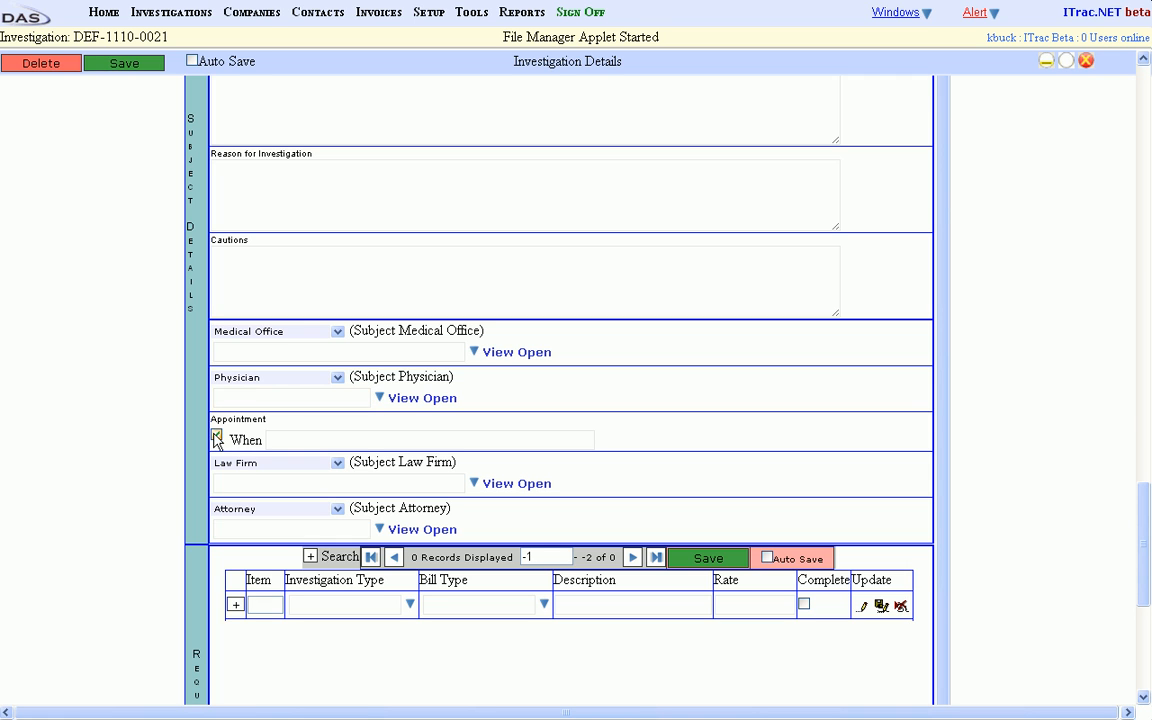
click(297, 439)
text(12:3)
text(10/12/2011)
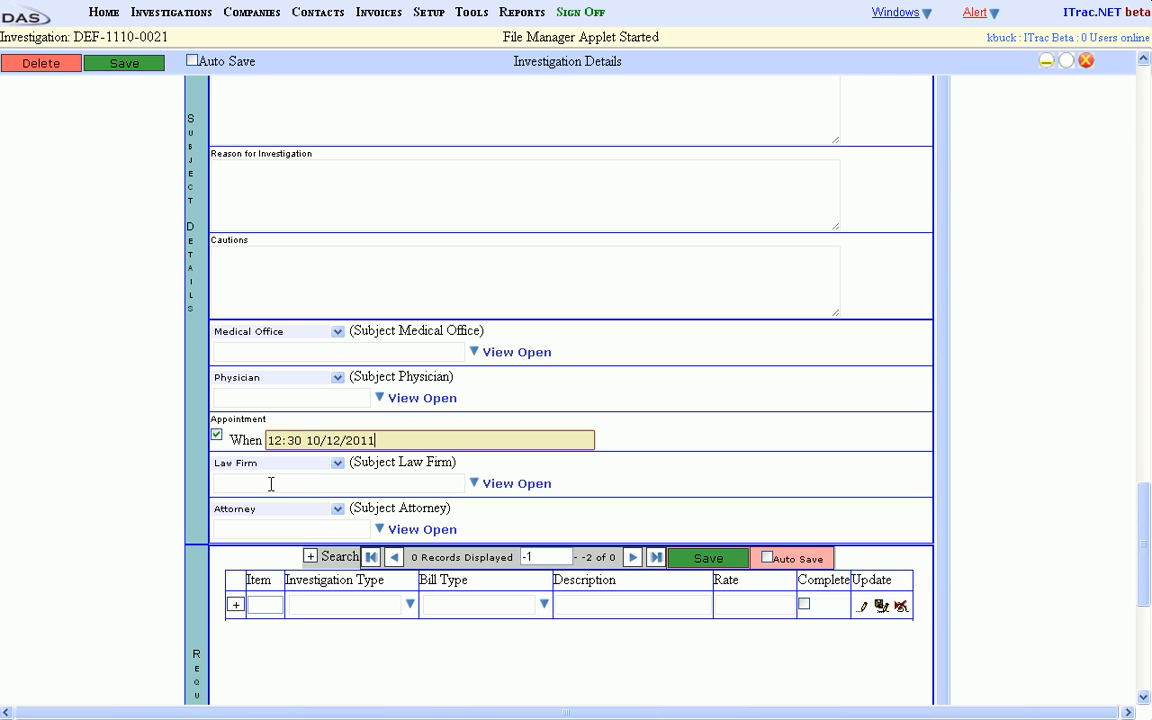
click(271, 484)
click(278, 532)
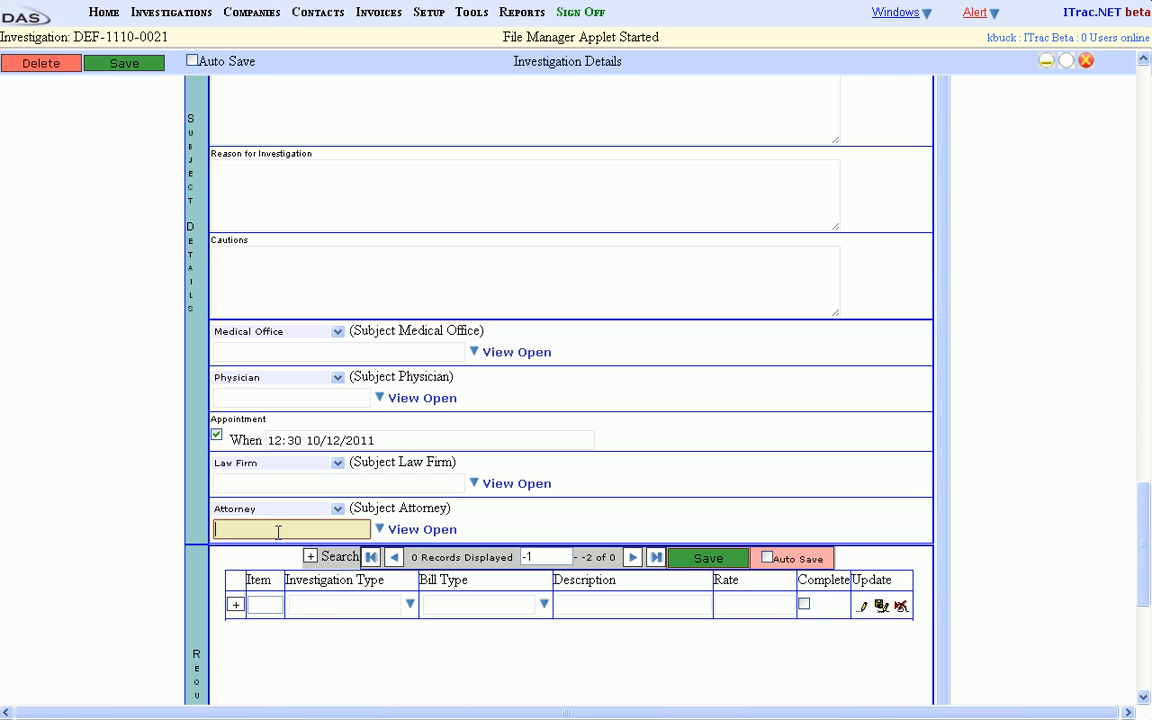
In the empty requested work row, set the investigation type to Statement and the bill type to FLAT RATE.
click(321, 604)
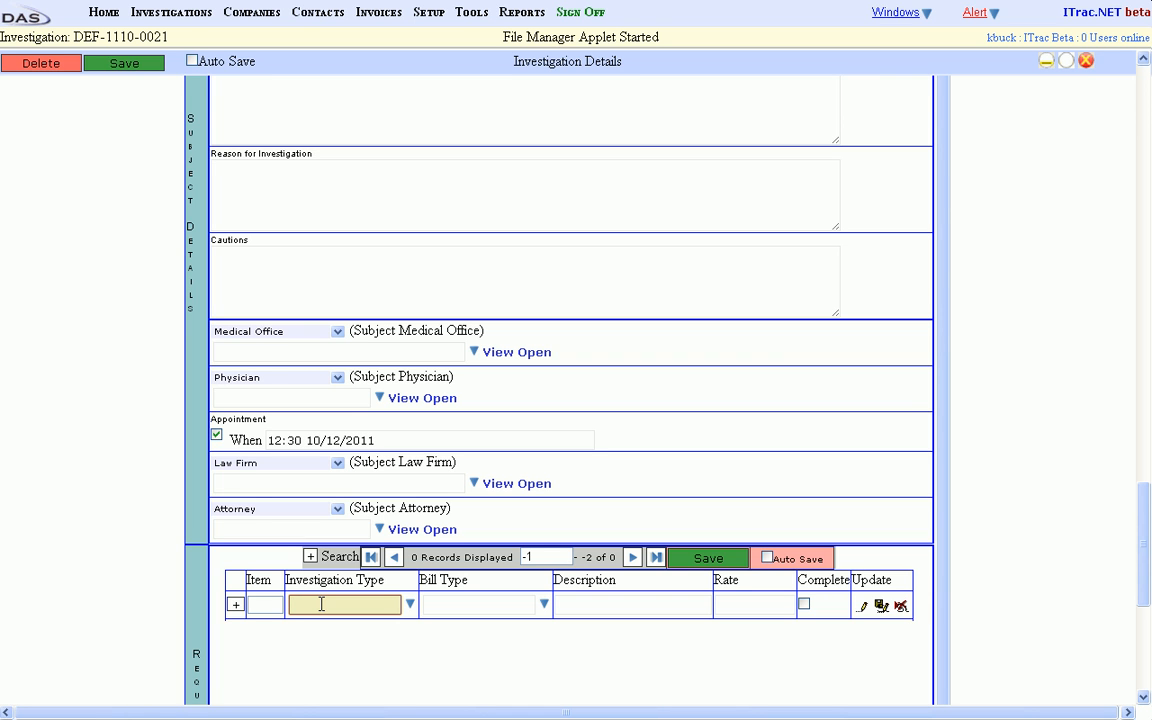
text(State)
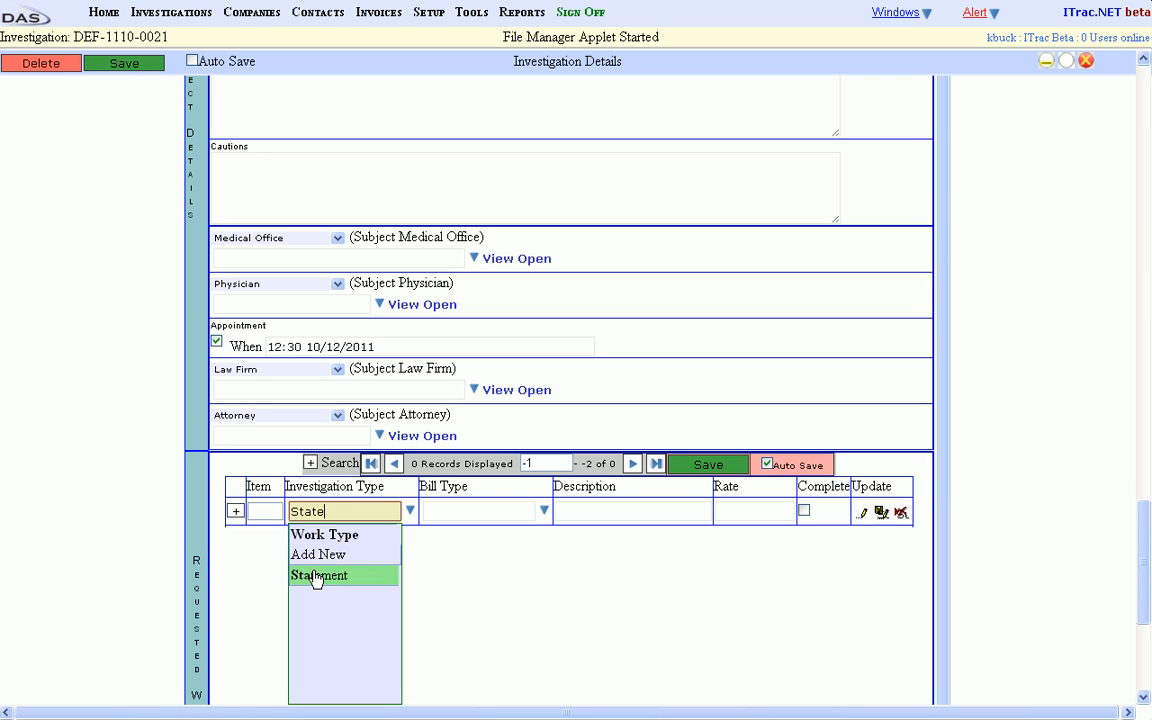
click(315, 573)
key(Tab)
text(Fla)
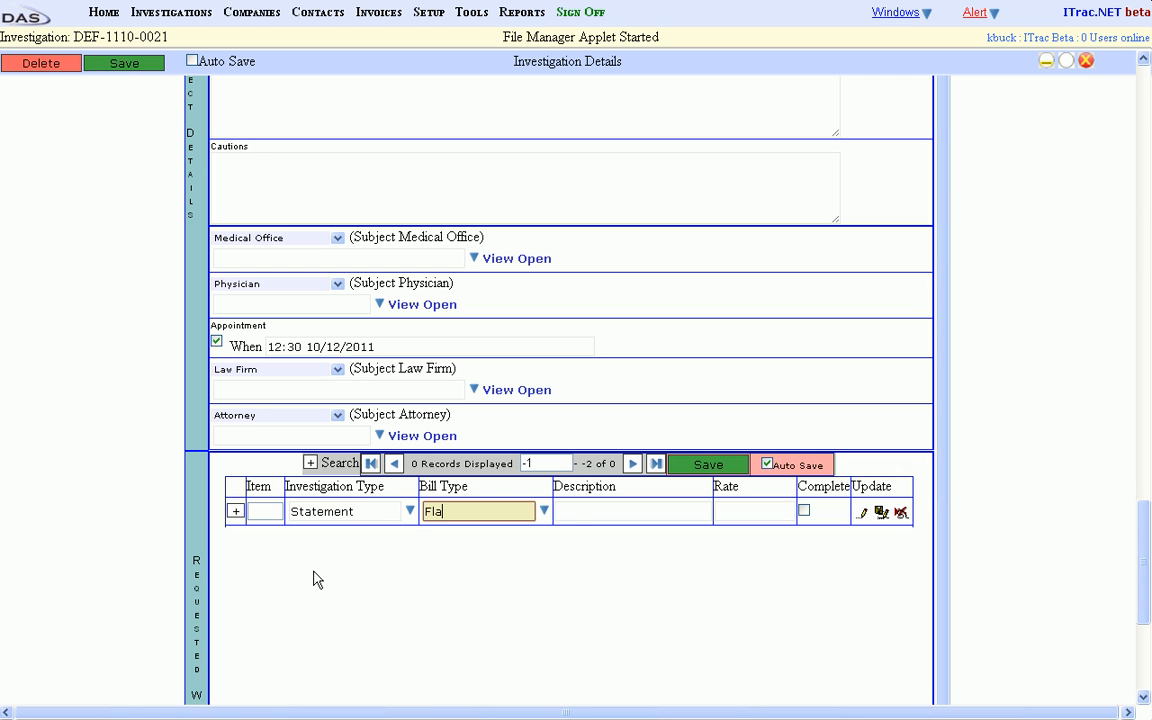
key(Return)
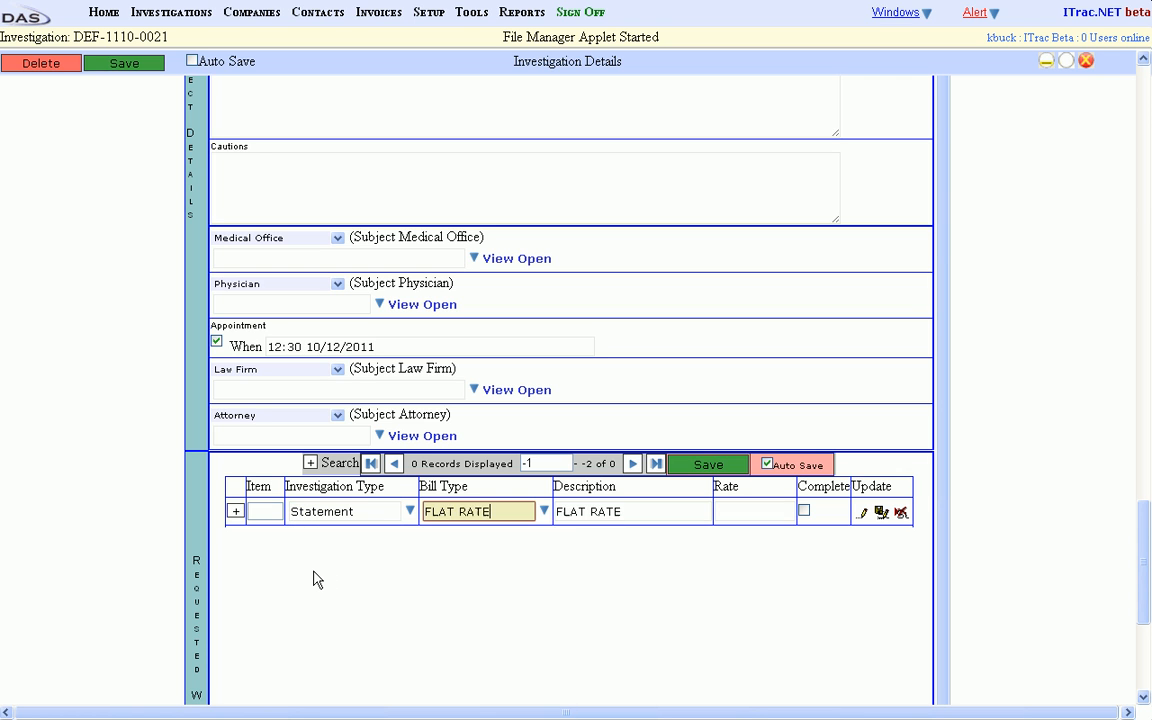
Set the Statement item's rate to 250, leave Complete unchecked and save the row as a new record.
key(Tab)
key(Tab)
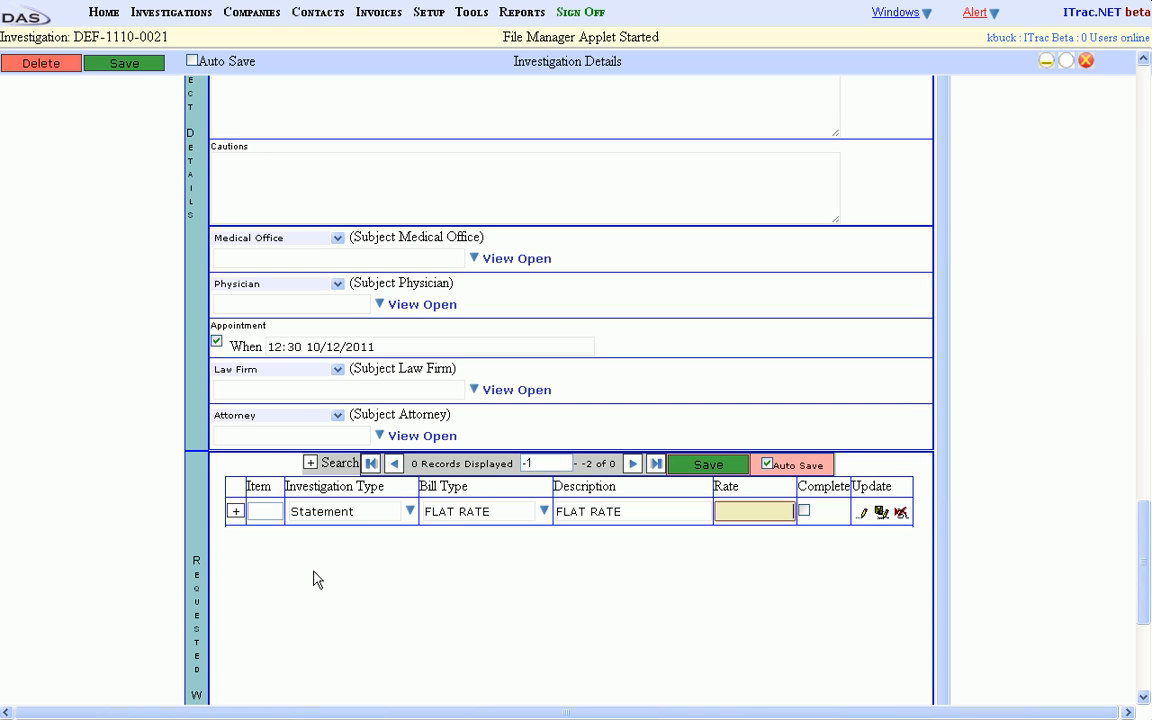
text(250)
key(Tab)
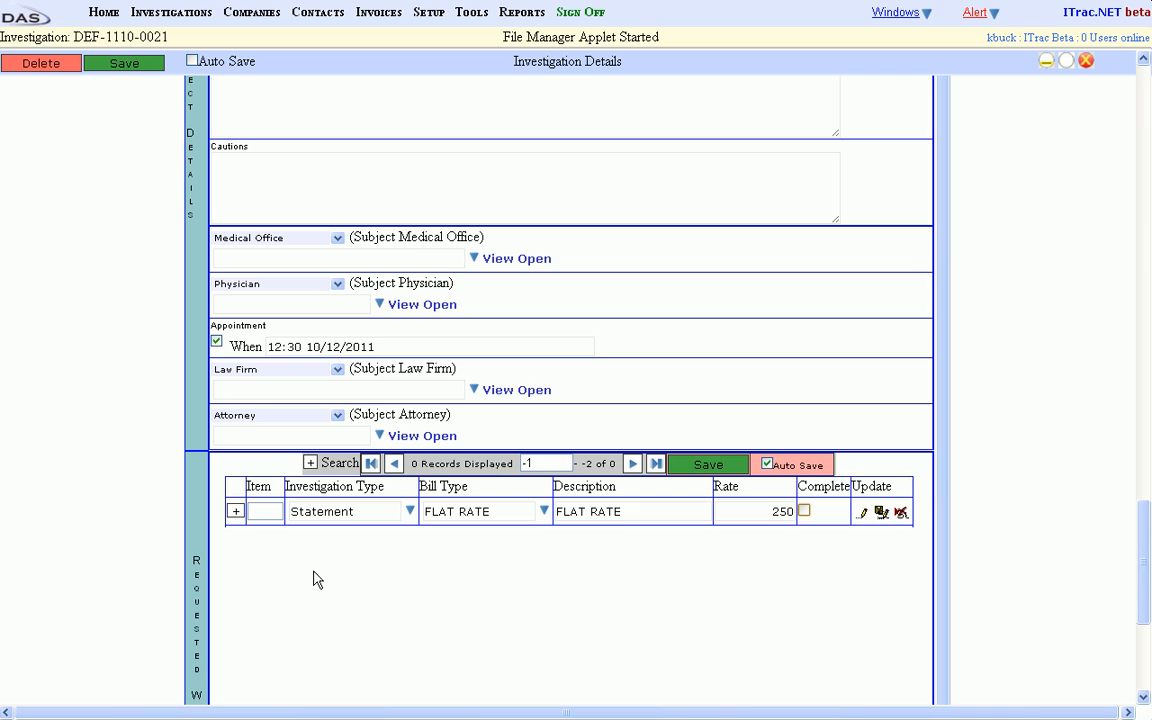
click(880, 513)
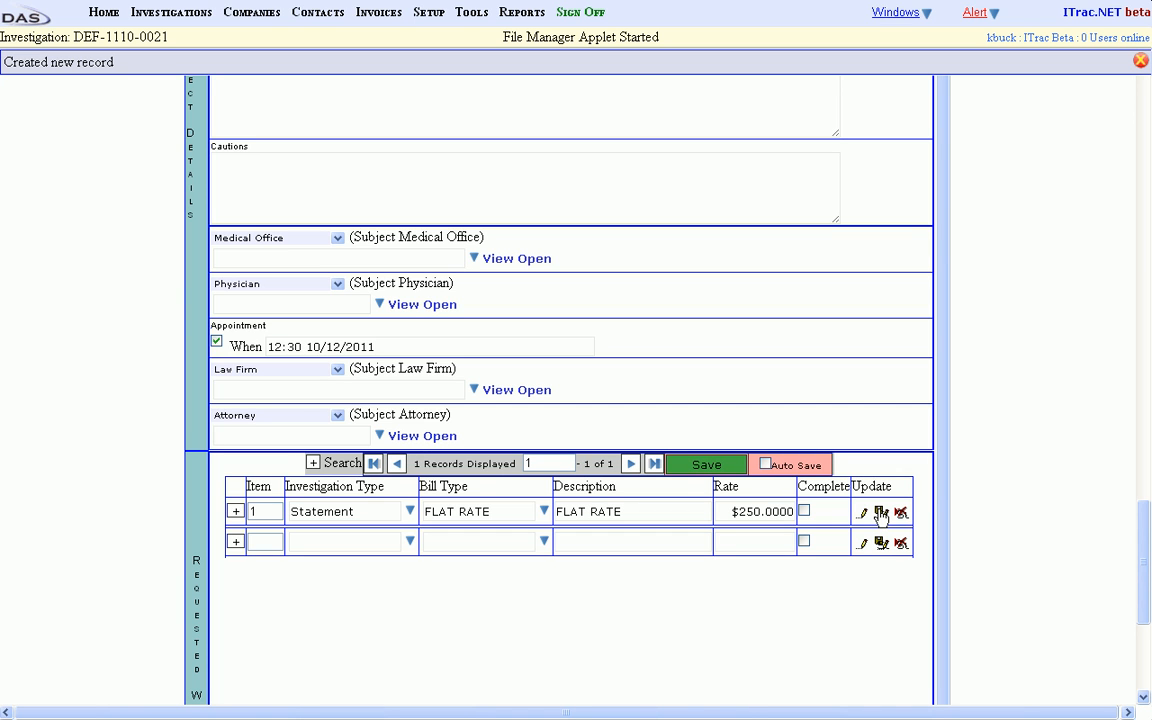
Examine the employer JD Construction in its quick view and in its full company record, closing each after viewing.
drag(1147, 556, 1134, 226)
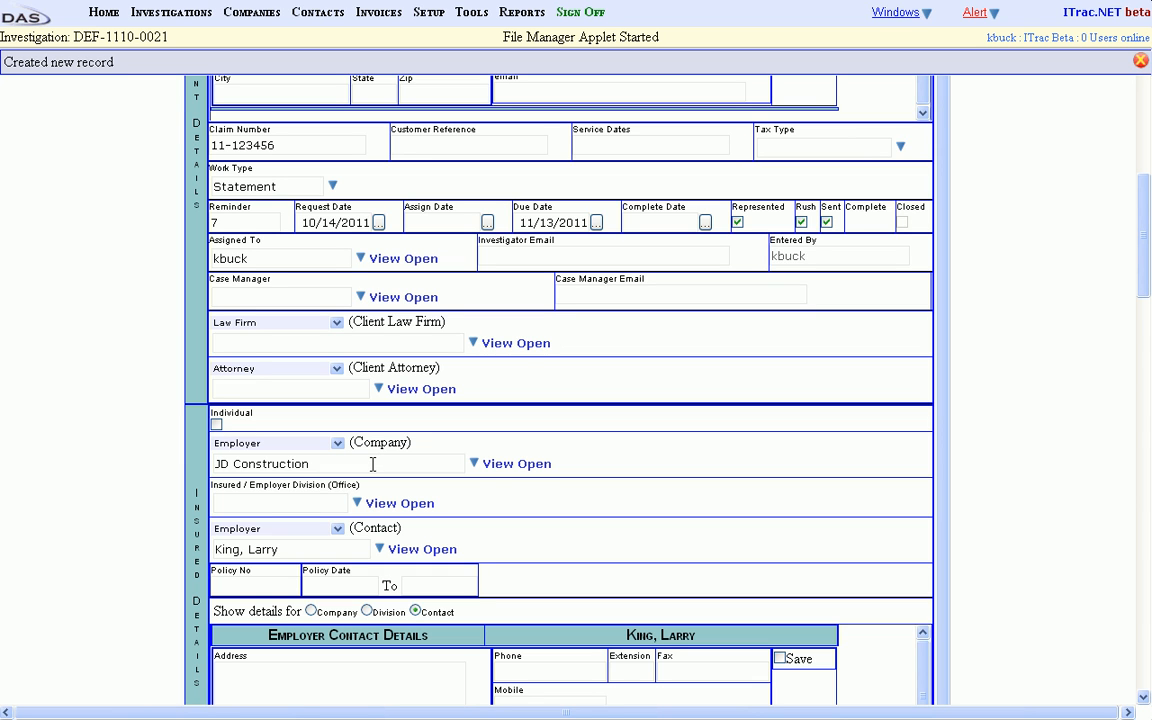
click(500, 470)
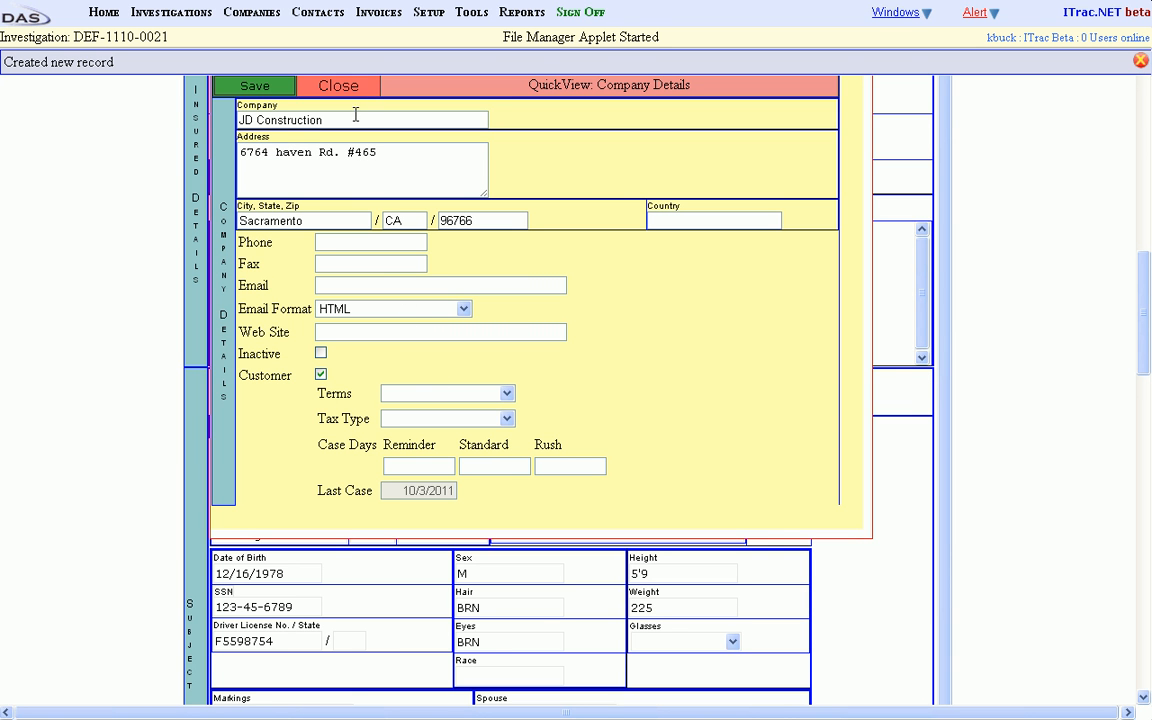
click(340, 88)
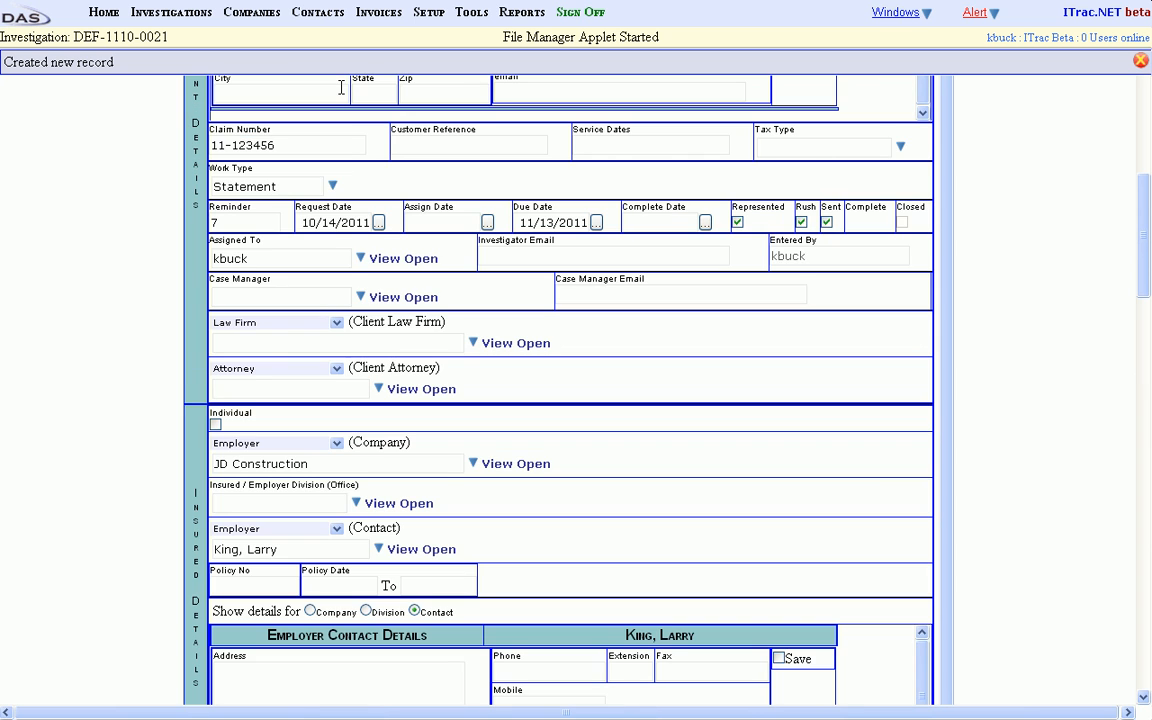
click(534, 470)
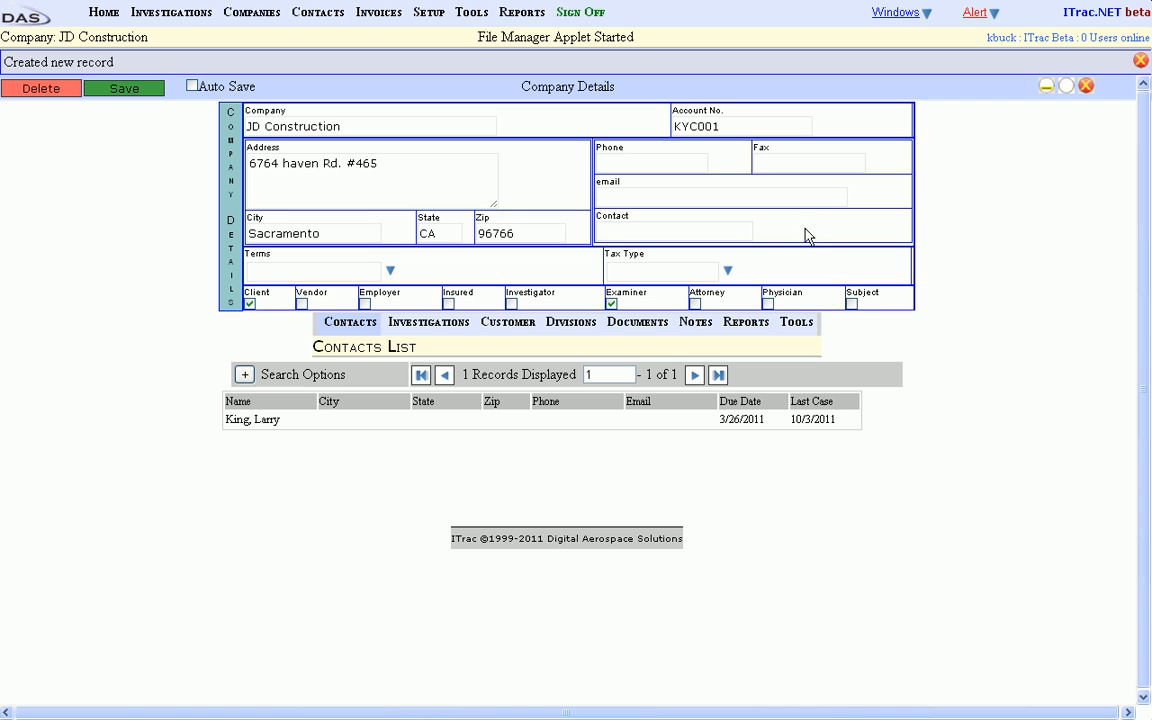
click(1087, 89)
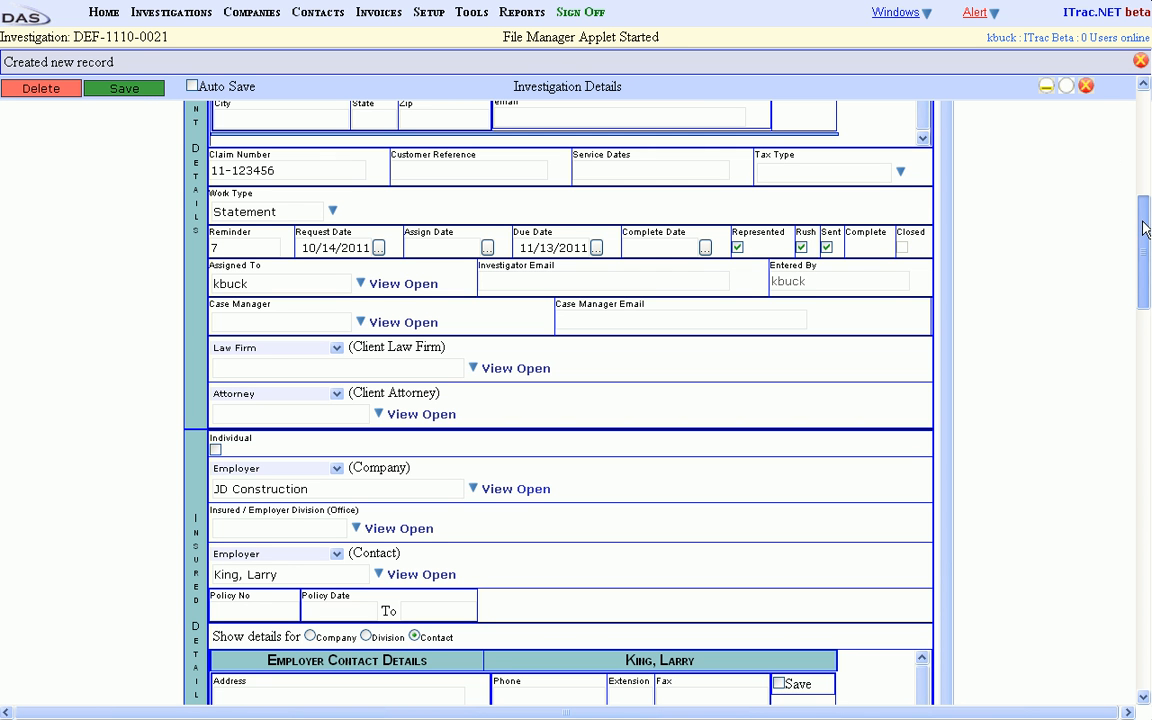
Save the completed case intake and close the investigation record.
drag(1146, 228, 1141, 161)
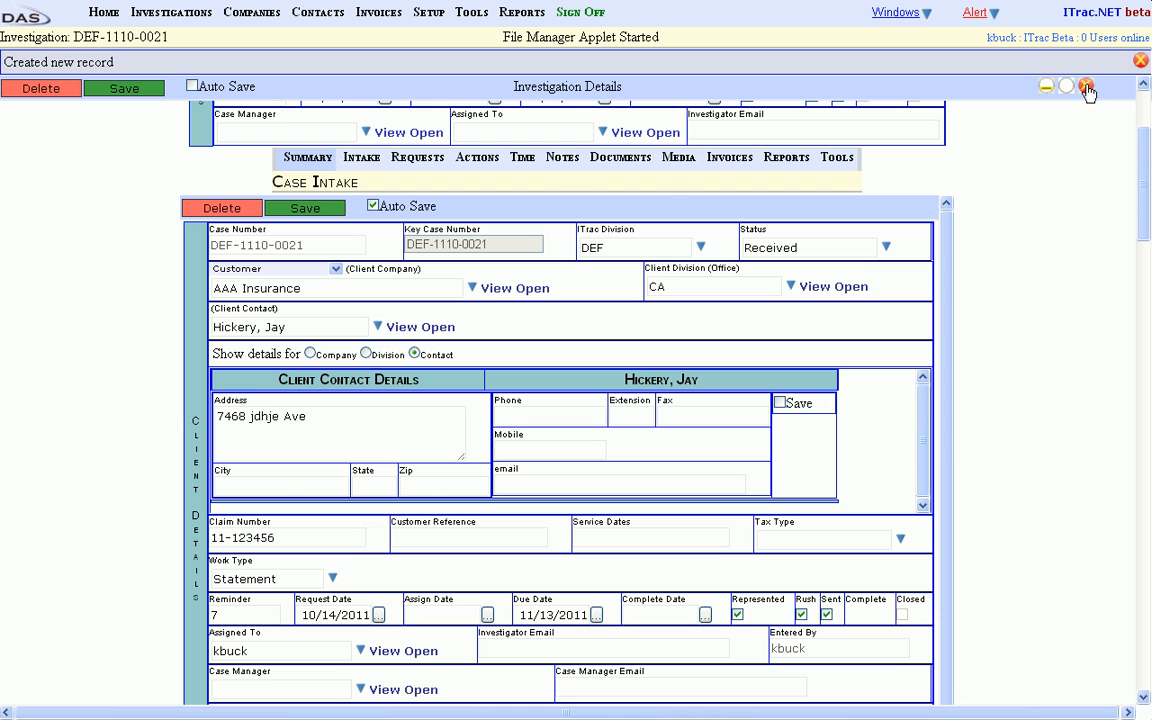
mouse_move(563, 165)
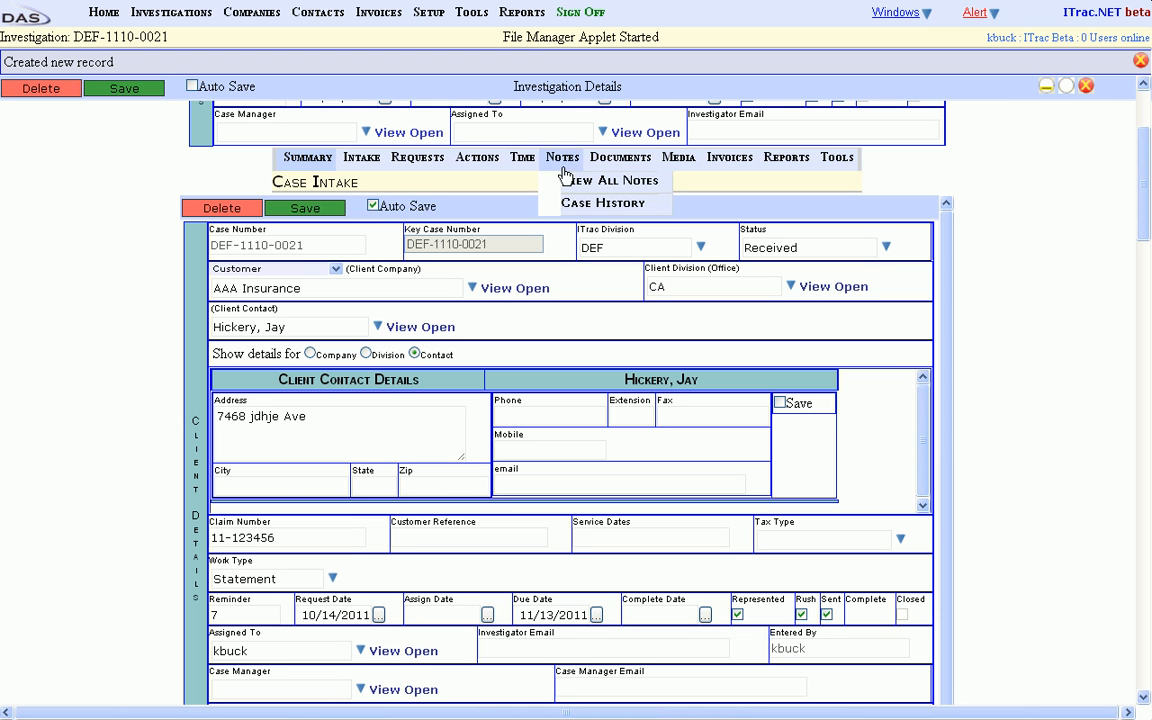
click(305, 209)
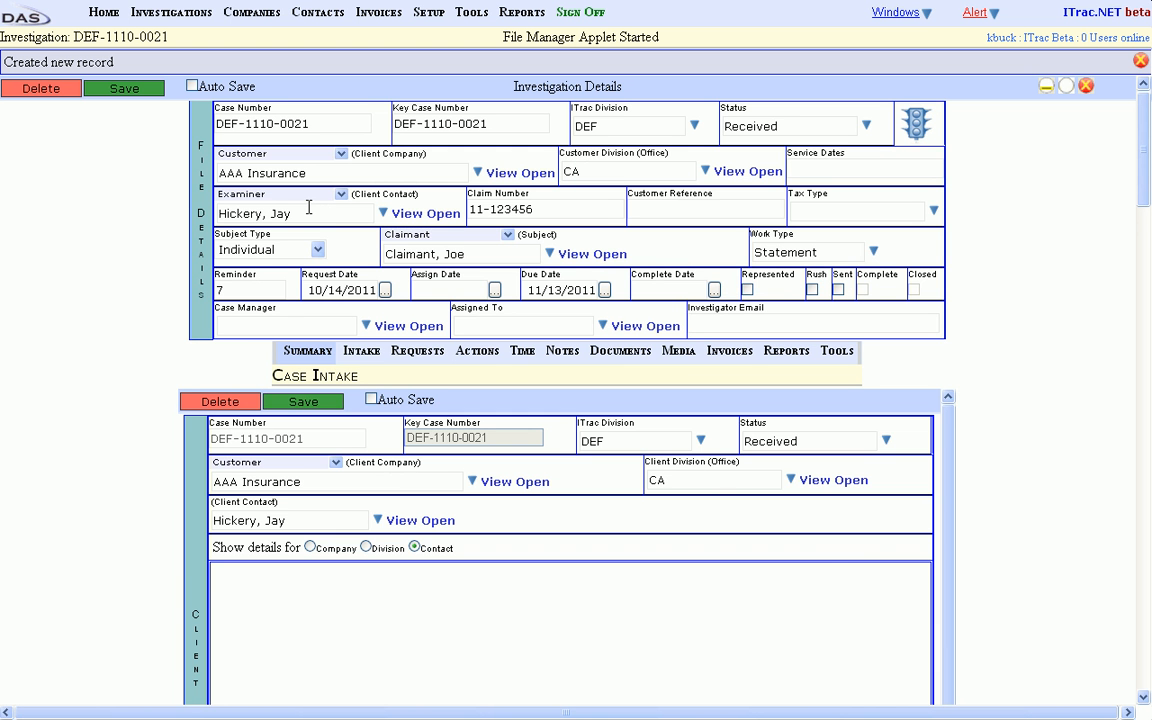
drag(1145, 170, 1122, 128)
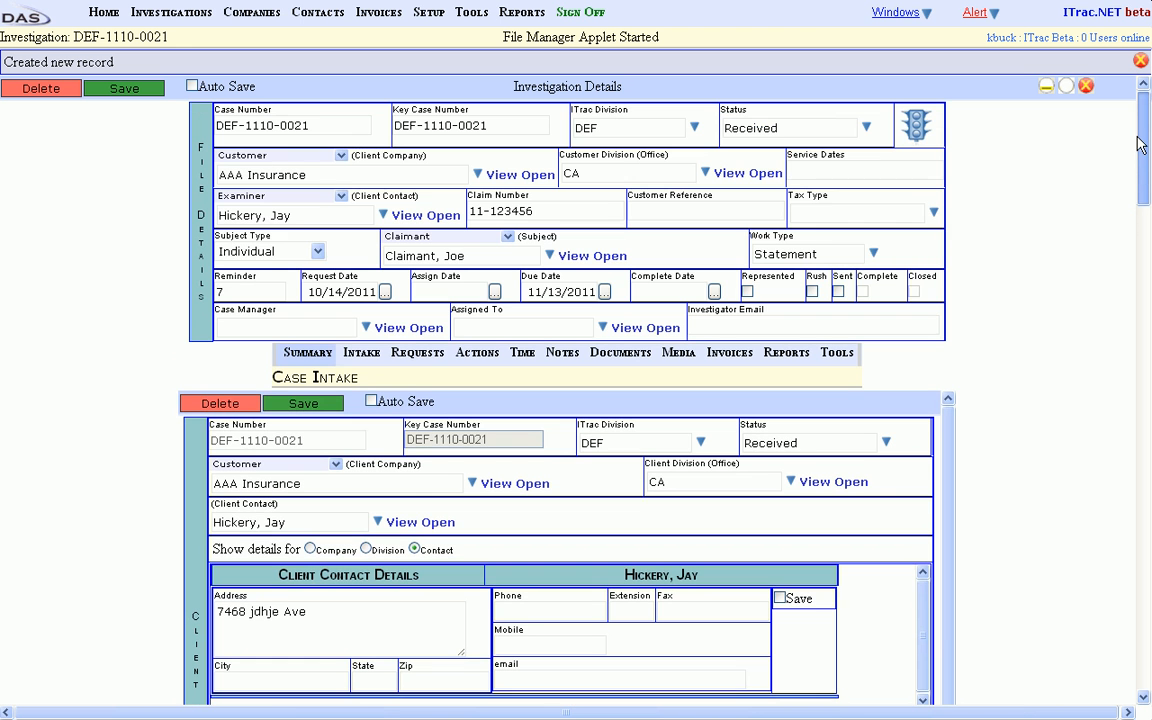
click(1088, 89)
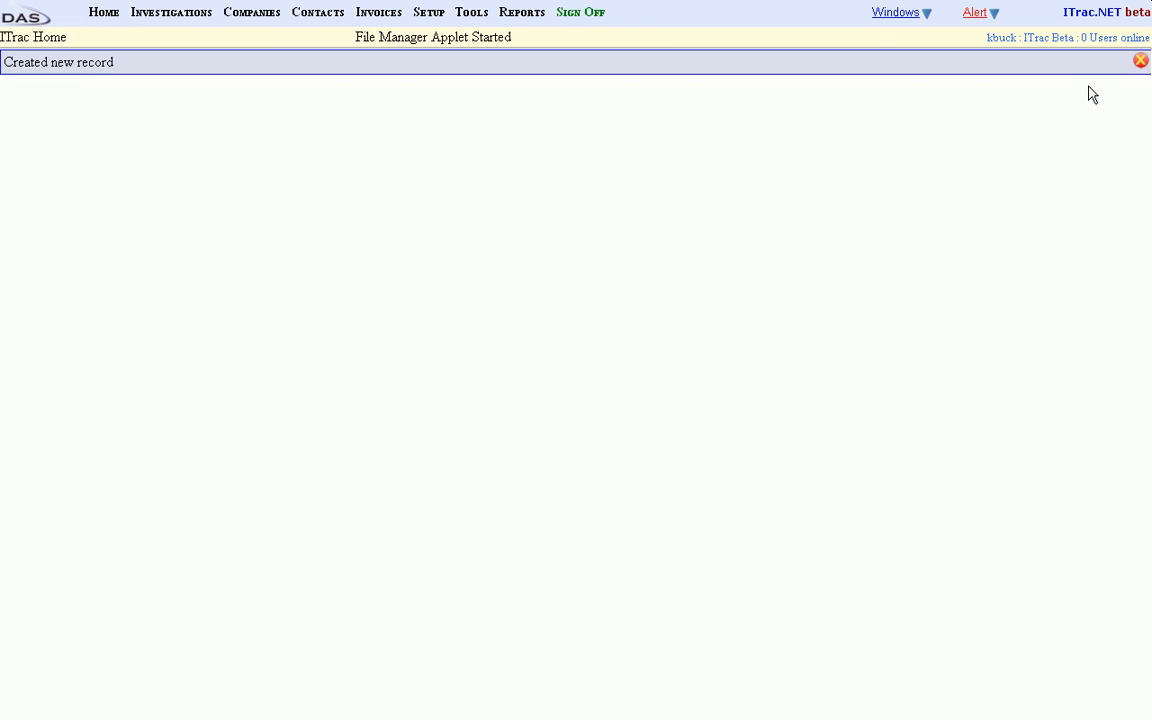